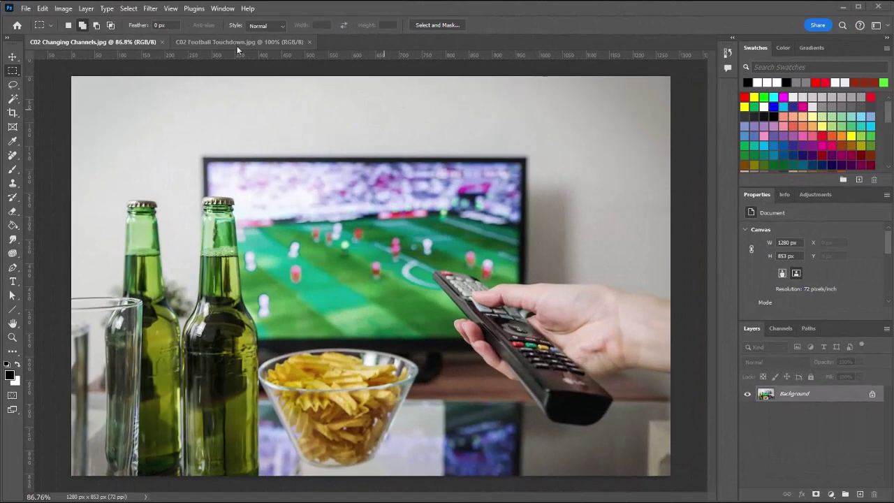
pyautogui.click(220, 42)
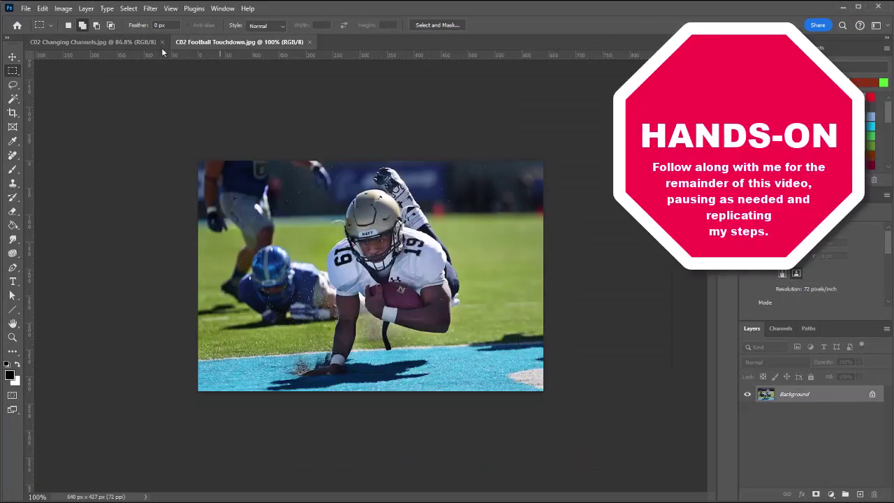
pyautogui.click(104, 43)
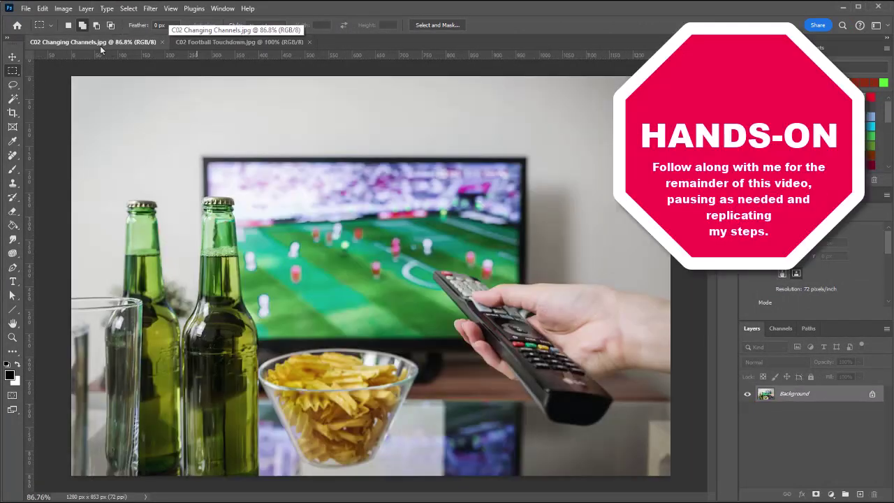
pyautogui.click(210, 44)
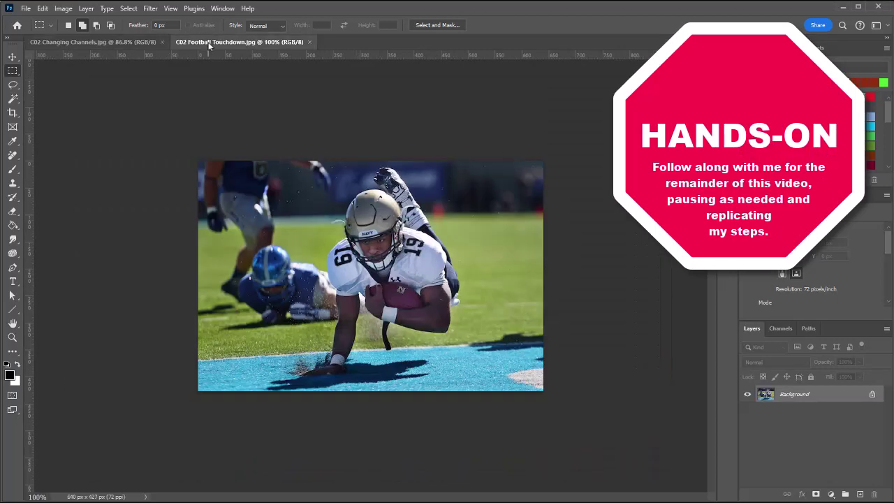
pyautogui.click(119, 43)
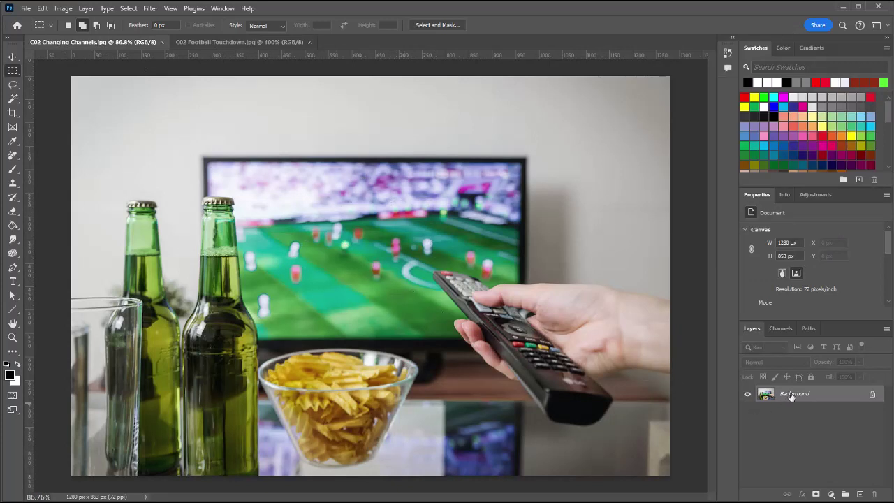
# Step: Duplicate the Background layer and name the copy 'television'
pyautogui.moveTo(790, 395); pyautogui.dragTo(859, 494)
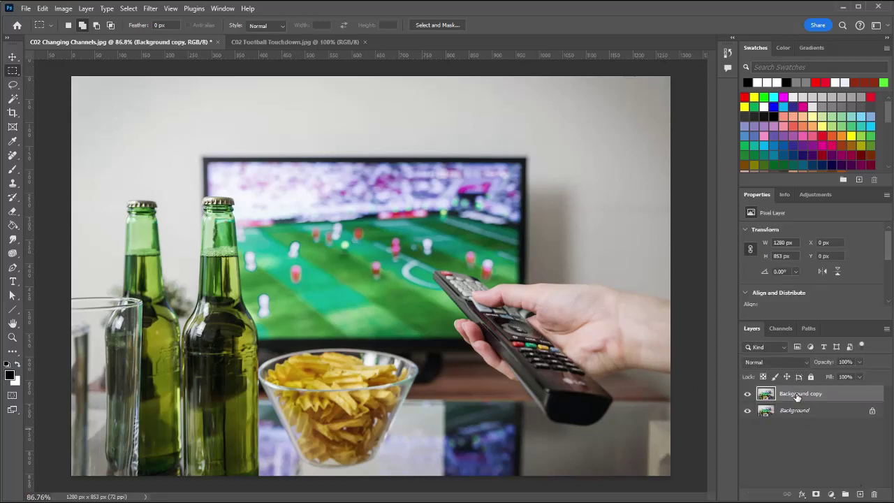
pyautogui.doubleClick(796, 395)
pyautogui.write('C')
pyautogui.write('elevision')
pyautogui.press('Return')
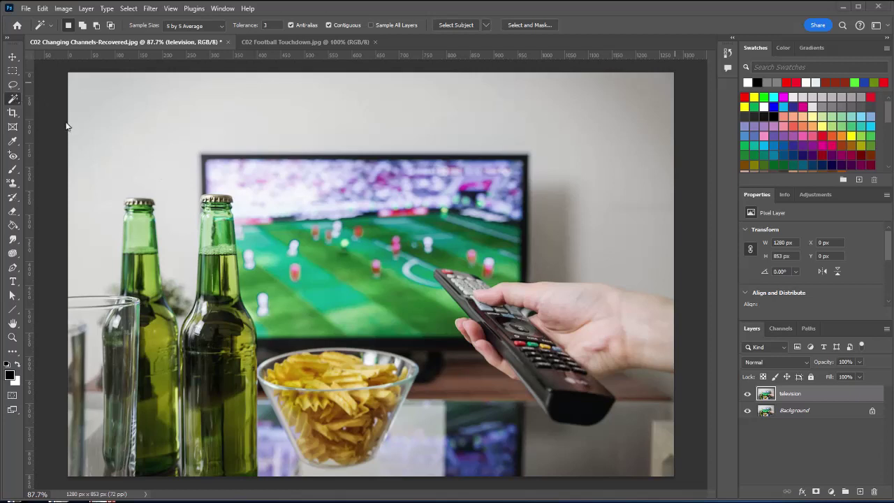
# Step: Loosely outline the hand and remote with the Object Selection Tool in Lasso mode
pyautogui.click(15, 99)
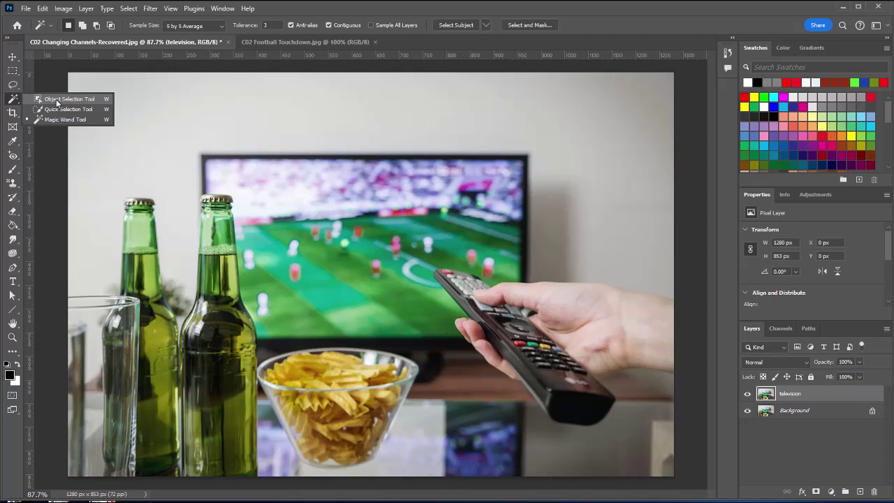
pyautogui.click(56, 99)
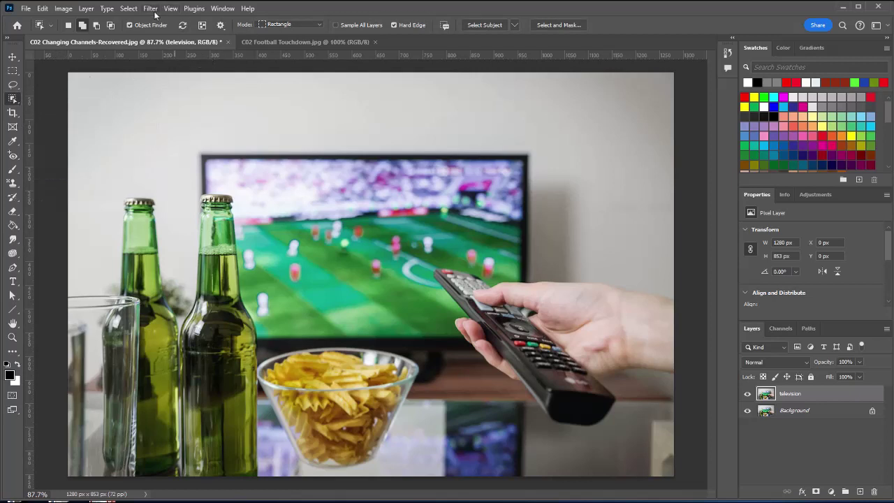
pyautogui.click(318, 24)
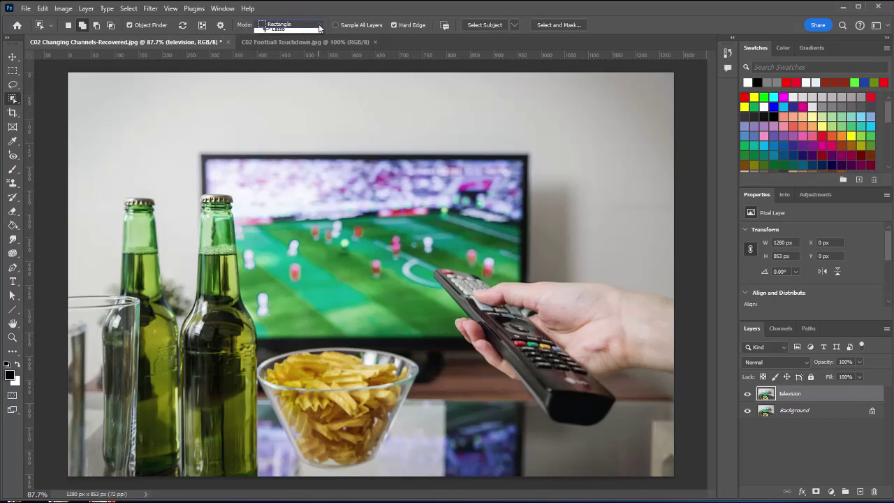
pyautogui.click(314, 42)
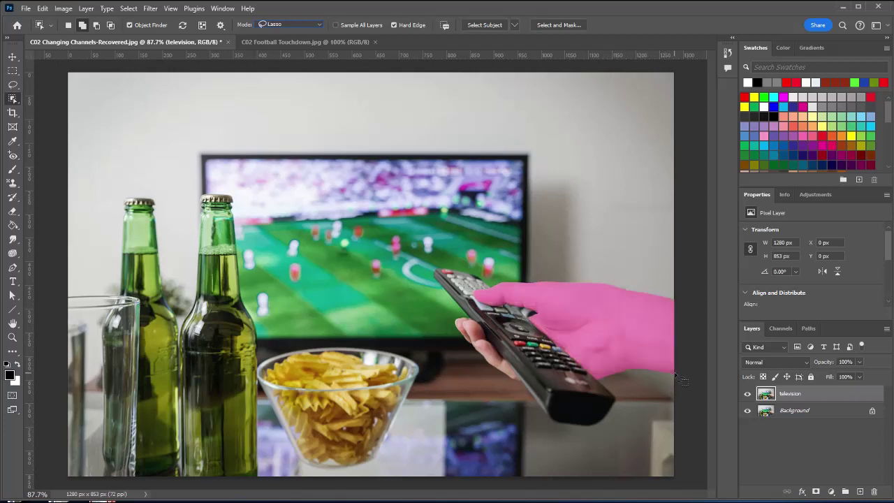
pyautogui.moveTo(670, 383)
pyautogui.mouseDown()
pyautogui.moveTo(615, 386)
pyautogui.moveTo(622, 404)
pyautogui.moveTo(599, 432)
pyautogui.moveTo(553, 430)
pyautogui.moveTo(474, 363)
pyautogui.moveTo(453, 330)
pyautogui.moveTo(450, 316)
pyautogui.moveTo(460, 317)
pyautogui.moveTo(434, 262)
pyautogui.moveTo(446, 255)
pyautogui.moveTo(477, 261)
pyautogui.moveTo(502, 283)
pyautogui.moveTo(622, 279)
pyautogui.moveTo(684, 304)
pyautogui.mouseUp()
pyautogui.moveTo(695, 386); pyautogui.dragTo(673, 389)
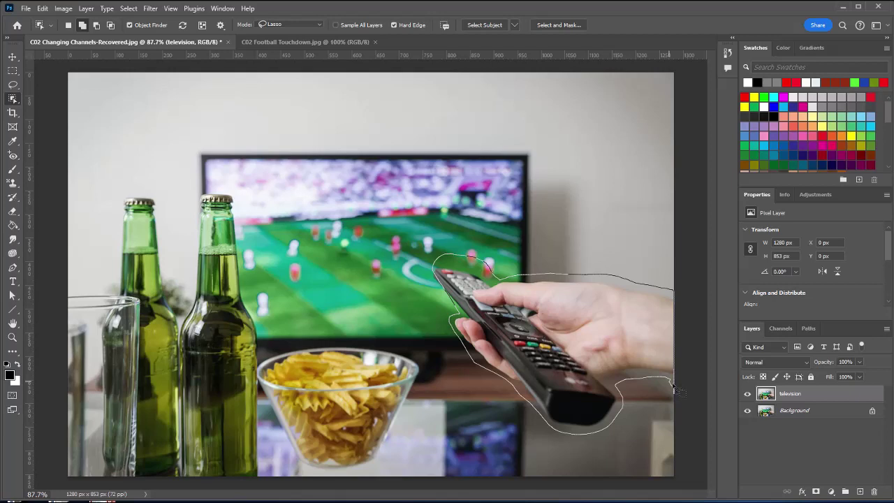
pyautogui.moveTo(673, 388); pyautogui.dragTo(674, 388)
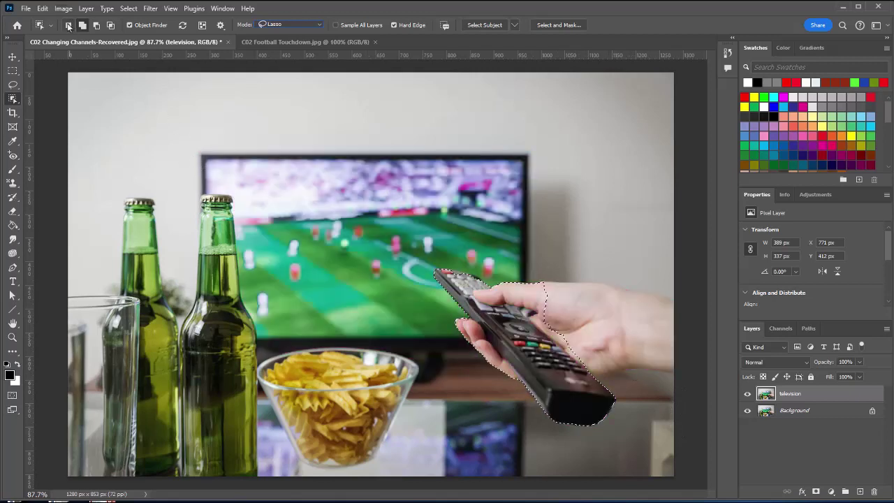
# Step: Add the hand to the remote selection in Add to Selection mode, then pick the Lasso Tool
pyautogui.click(82, 28)
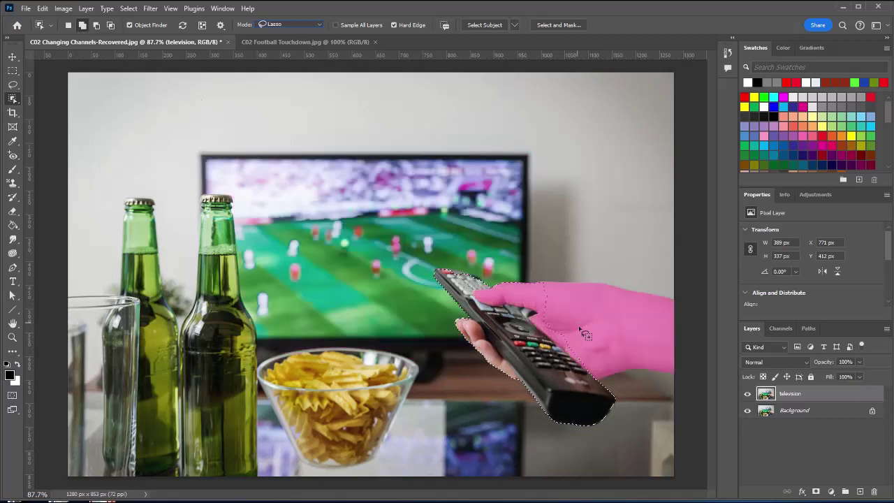
pyautogui.click(625, 333)
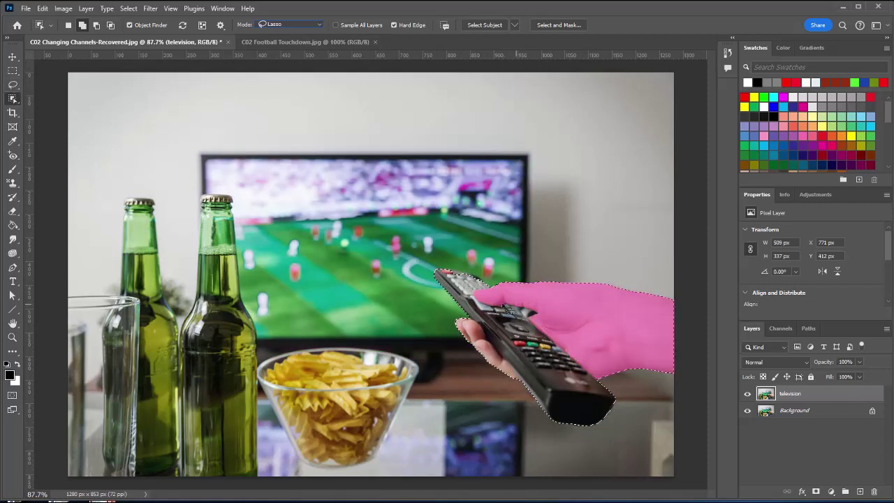
pyautogui.click(82, 26)
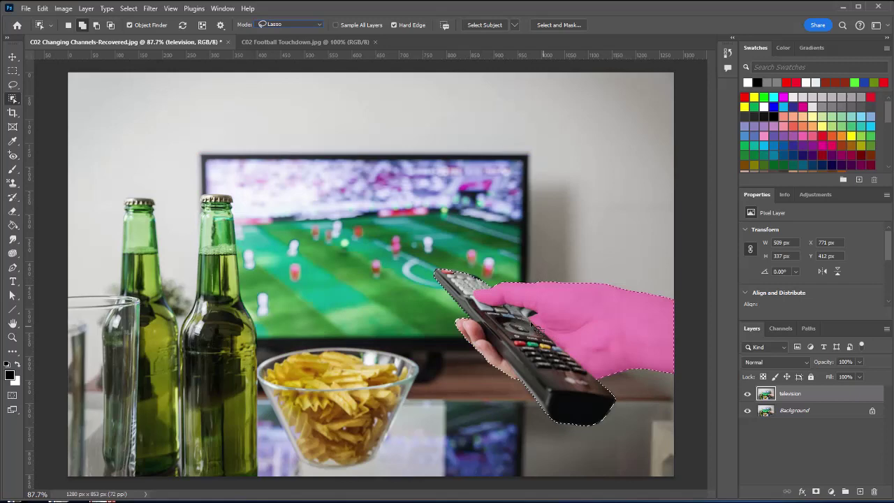
pyautogui.click(13, 85)
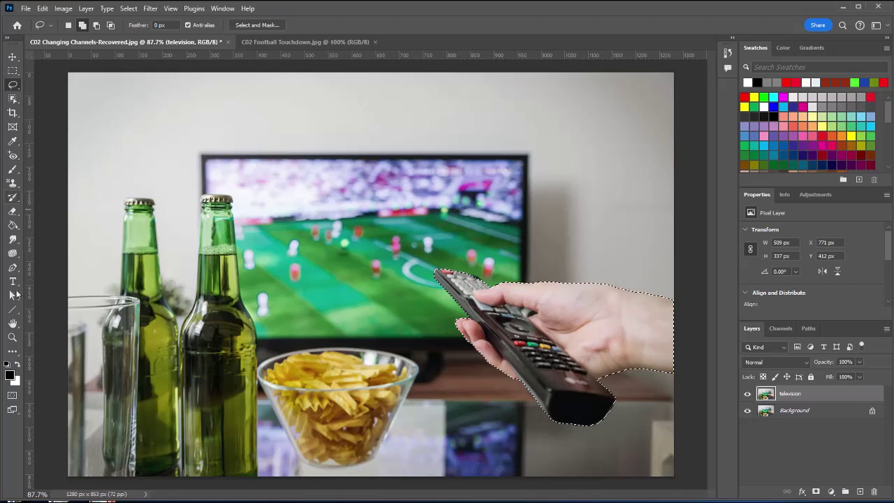
# Step: At 300% zoom, correct the selection edge along the remote's top near the red button
pyautogui.click(12, 338)
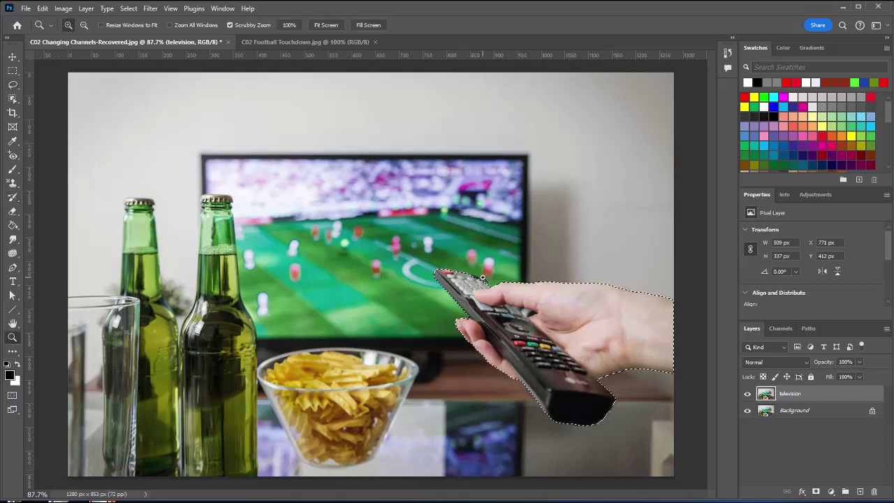
pyautogui.moveTo(482, 277); pyautogui.dragTo(423, 273)
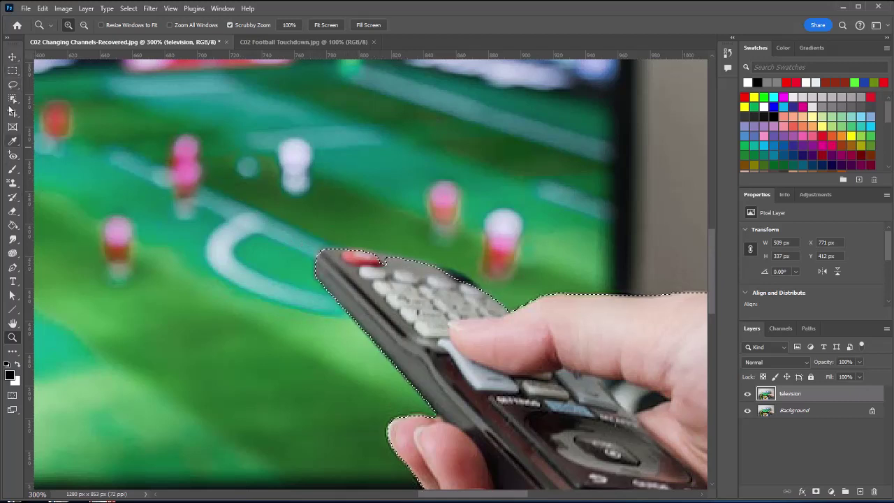
pyautogui.click(12, 85)
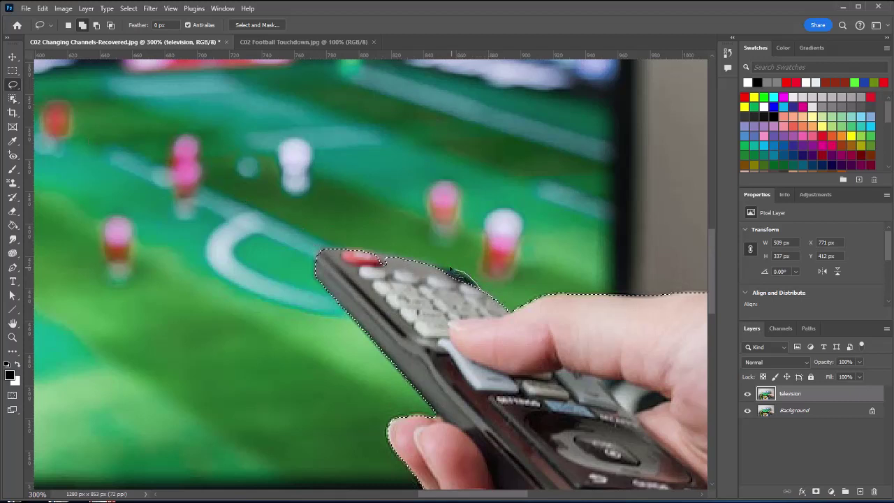
pyautogui.moveTo(450, 270)
pyautogui.mouseDown()
pyautogui.moveTo(372, 254)
pyautogui.moveTo(369, 270)
pyautogui.moveTo(402, 293)
pyautogui.mouseUp()
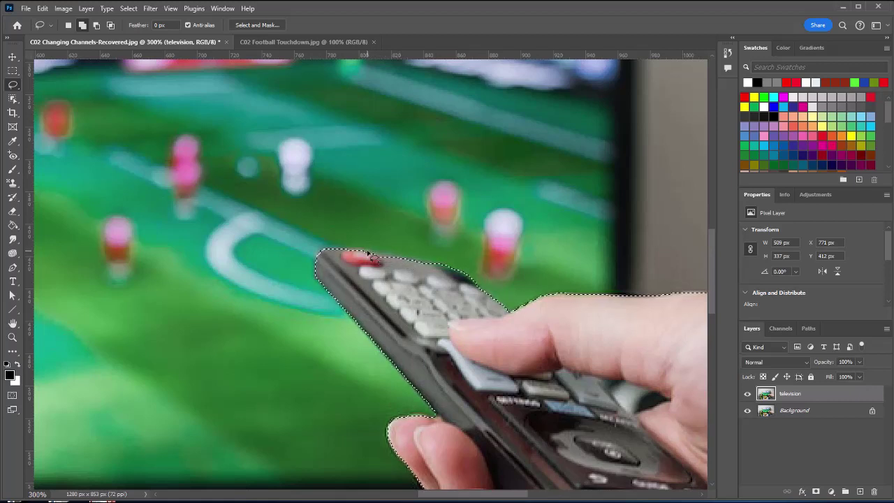
pyautogui.moveTo(368, 252)
pyautogui.mouseDown()
pyautogui.moveTo(392, 273)
pyautogui.moveTo(396, 259)
pyautogui.mouseUp()
pyautogui.moveTo(396, 259); pyautogui.dragTo(396, 261)
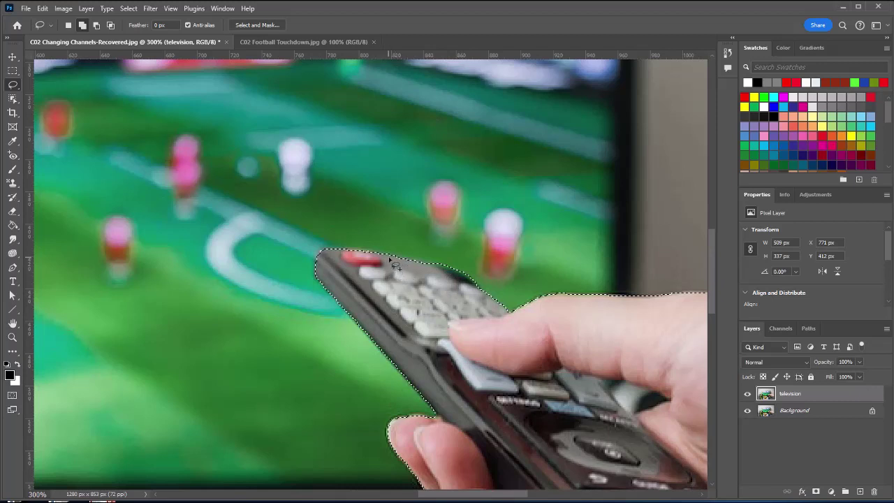
pyautogui.moveTo(393, 257)
pyautogui.mouseDown()
pyautogui.moveTo(415, 278)
pyautogui.moveTo(437, 270)
pyautogui.mouseUp()
pyautogui.press('z')
pyautogui.keyDown('alt'); pyautogui.click(399, 179); pyautogui.keyUp('alt')
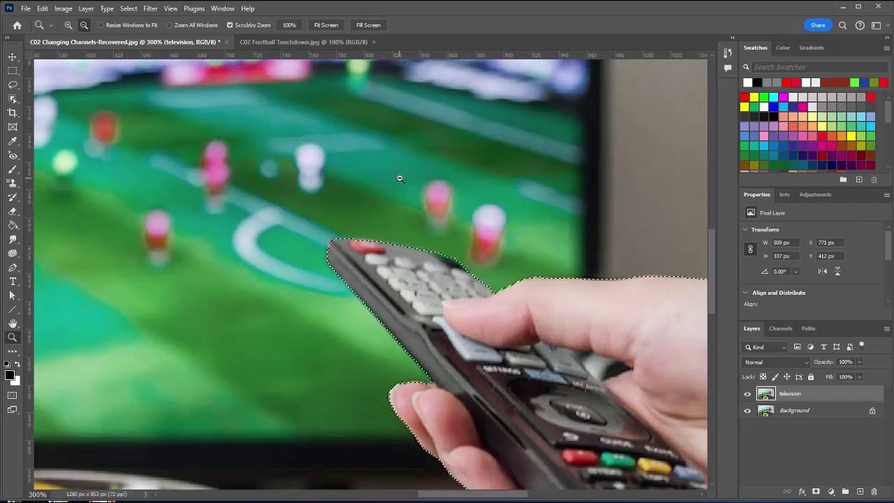
pyautogui.keyDown('alt'); pyautogui.click(400, 178); pyautogui.keyUp('alt')
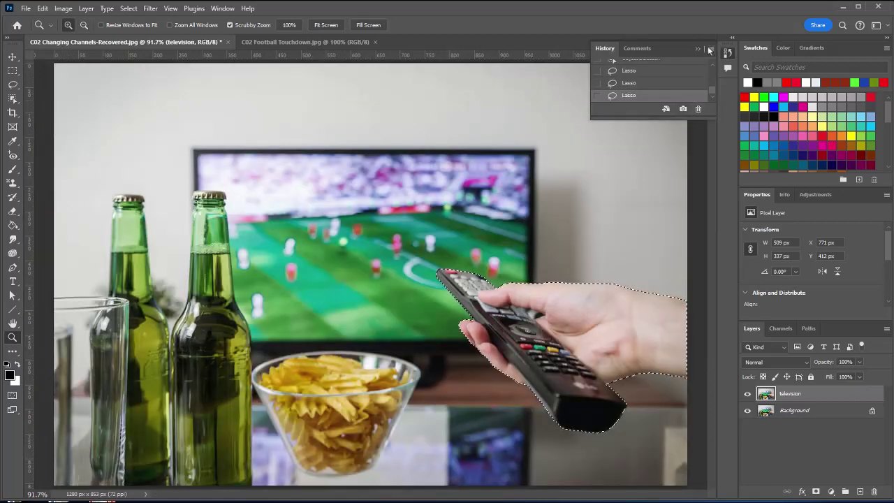
# Step: Copy the selected hand and remote onto a new layer with Layer Via Copy
pyautogui.click(696, 48)
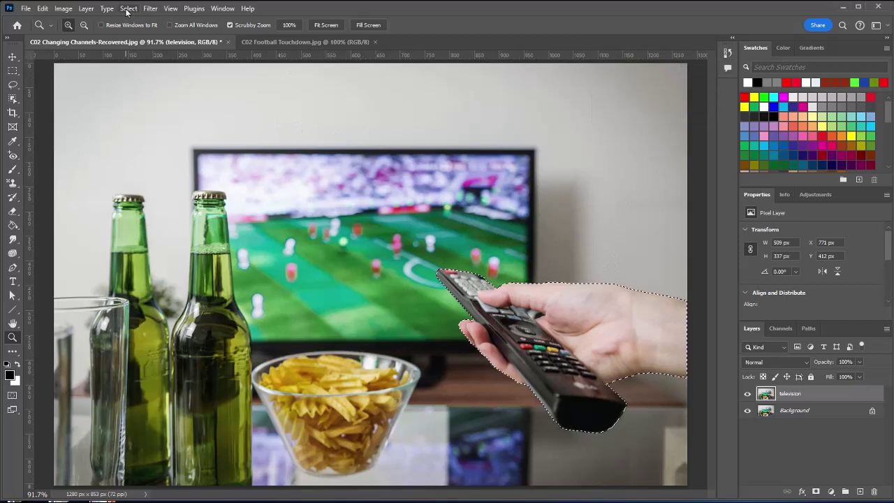
pyautogui.click(85, 10)
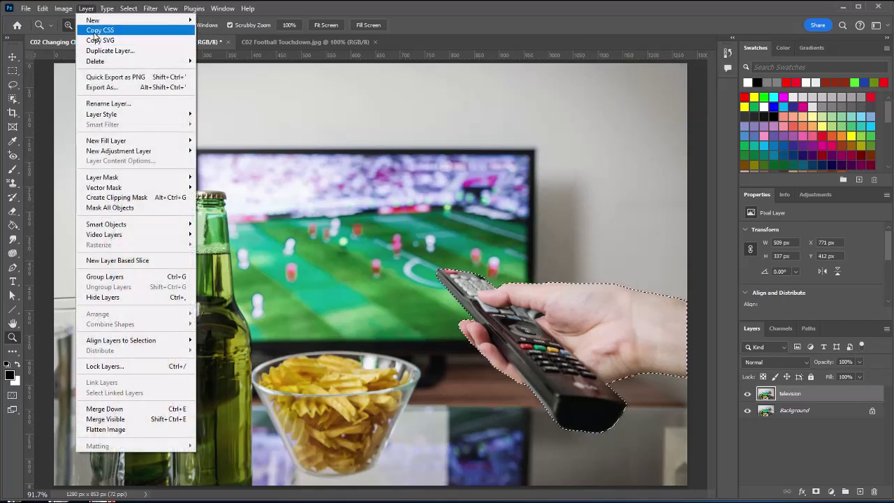
pyautogui.moveTo(94, 25)
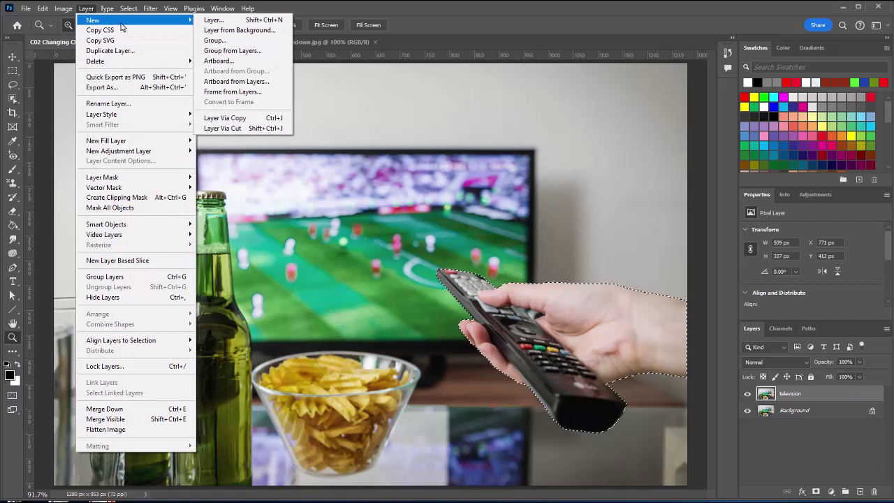
pyautogui.click(242, 120)
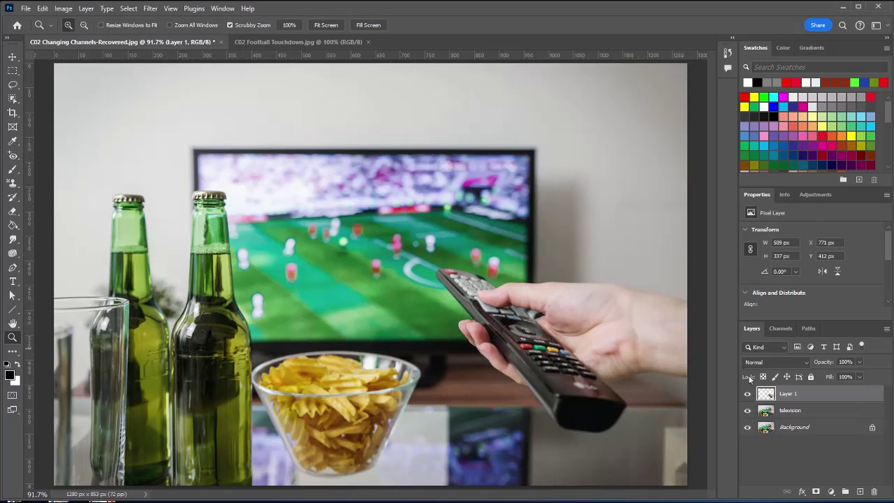
# Step: Show the television and Background layers again and rename the new layer 'hand remote'
pyautogui.moveTo(748, 412); pyautogui.dragTo(748, 427)
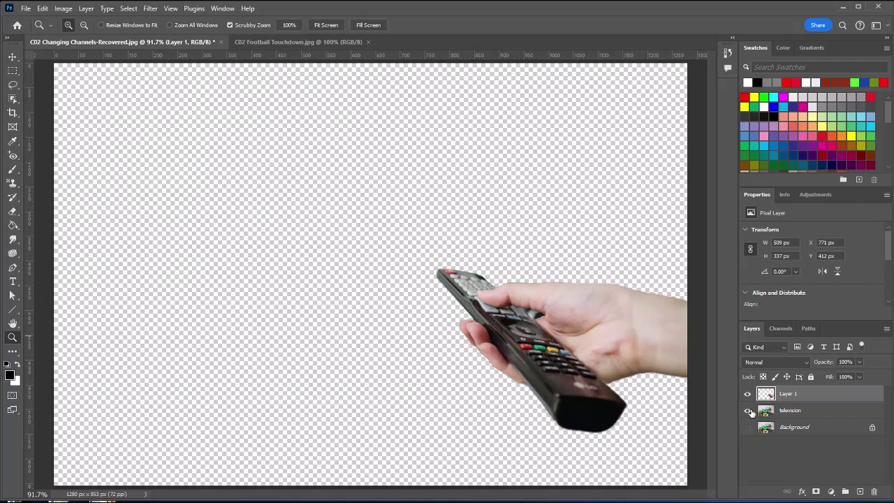
pyautogui.moveTo(747, 410); pyautogui.dragTo(748, 427)
pyautogui.doubleClick(785, 394)
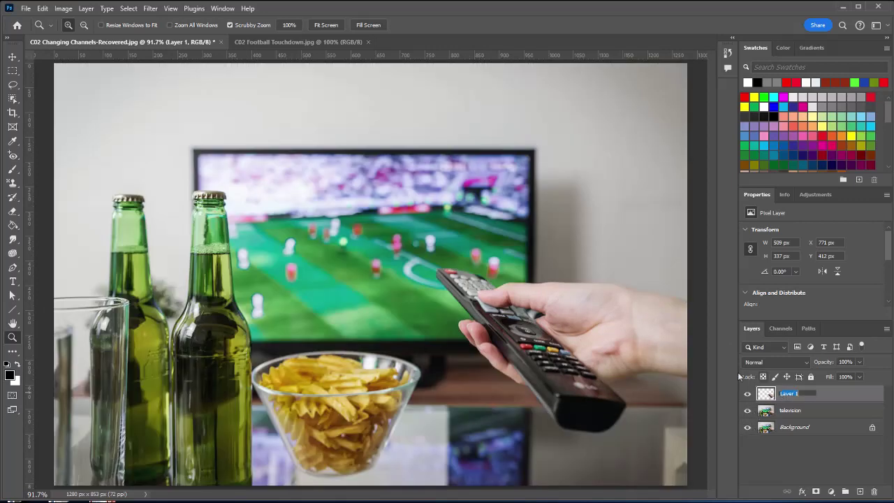
pyautogui.write('hand remote')
# Step: Select the bowl of chips on the television layer with the Object Selection Tool
pyautogui.click(788, 411)
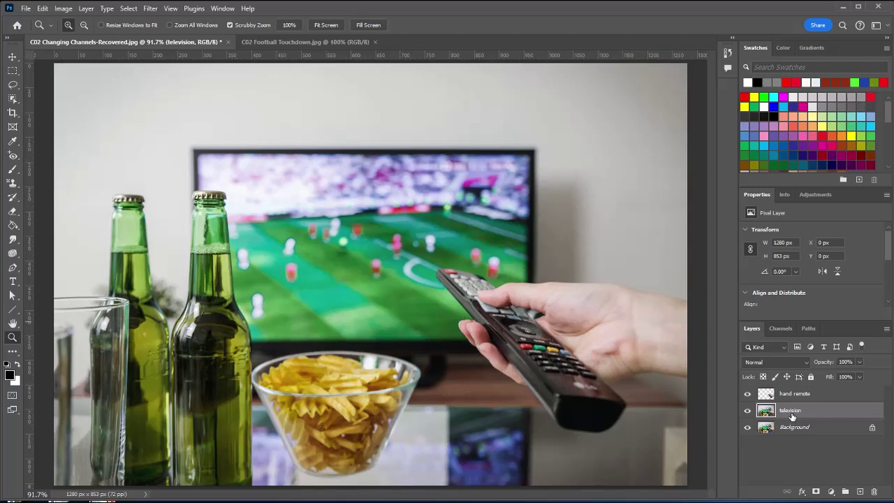
pyautogui.click(13, 98)
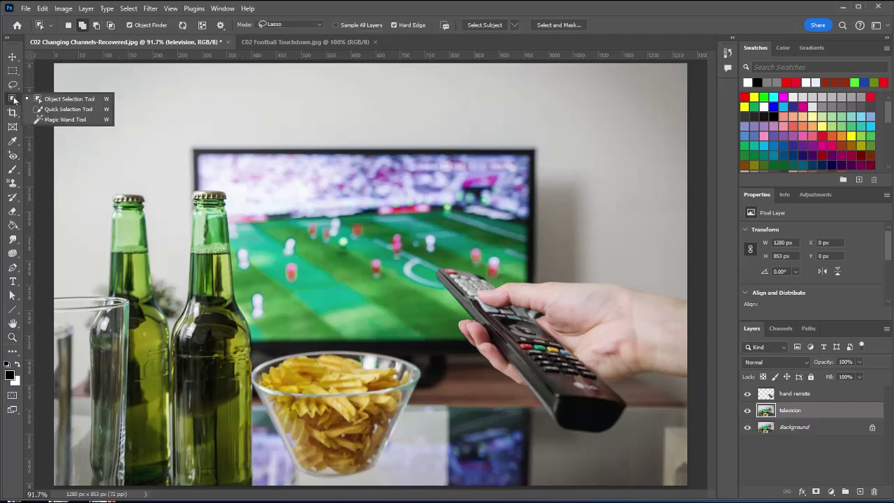
pyautogui.click(54, 100)
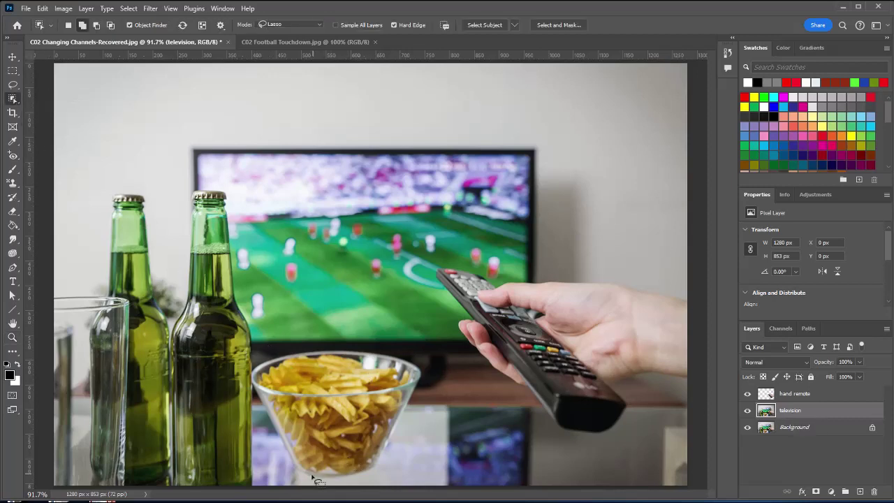
pyautogui.moveTo(300, 474)
pyautogui.mouseDown()
pyautogui.moveTo(251, 366)
pyautogui.moveTo(314, 348)
pyautogui.moveTo(389, 352)
pyautogui.moveTo(422, 366)
pyautogui.moveTo(433, 380)
pyautogui.moveTo(403, 452)
pyautogui.moveTo(374, 472)
pyautogui.moveTo(299, 476)
pyautogui.mouseUp()
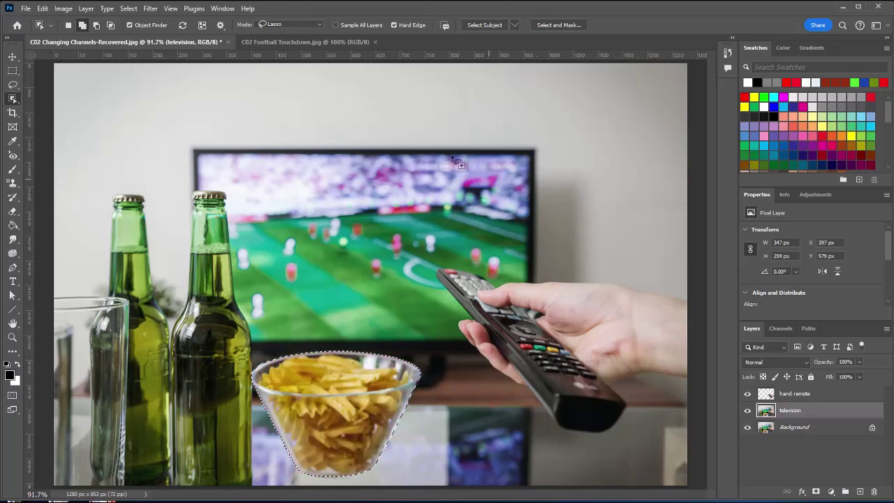
# Step: Copy the bowl onto a new layer via Layer Via Copy and name it 'chips'
pyautogui.click(84, 10)
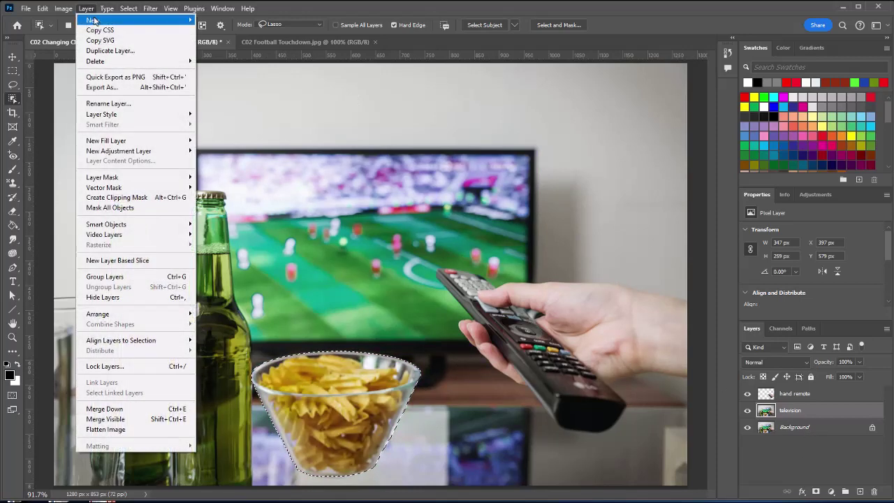
pyautogui.moveTo(94, 21)
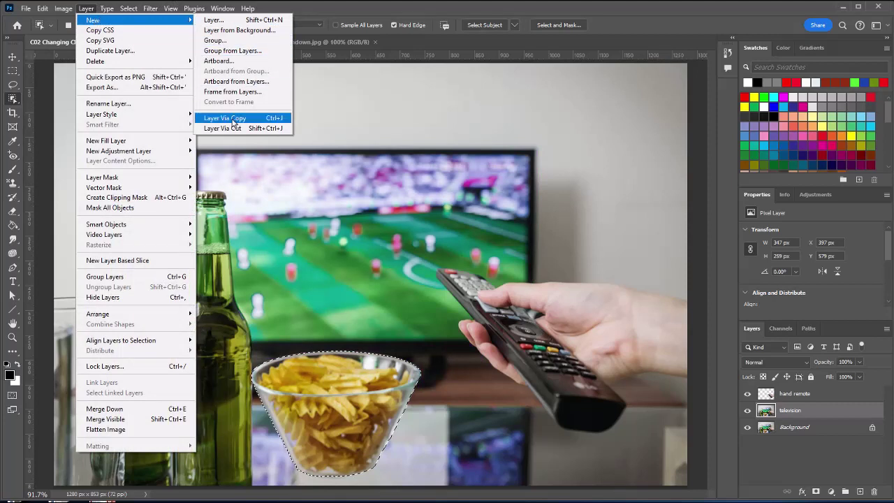
pyautogui.click(233, 122)
pyautogui.doubleClick(794, 409)
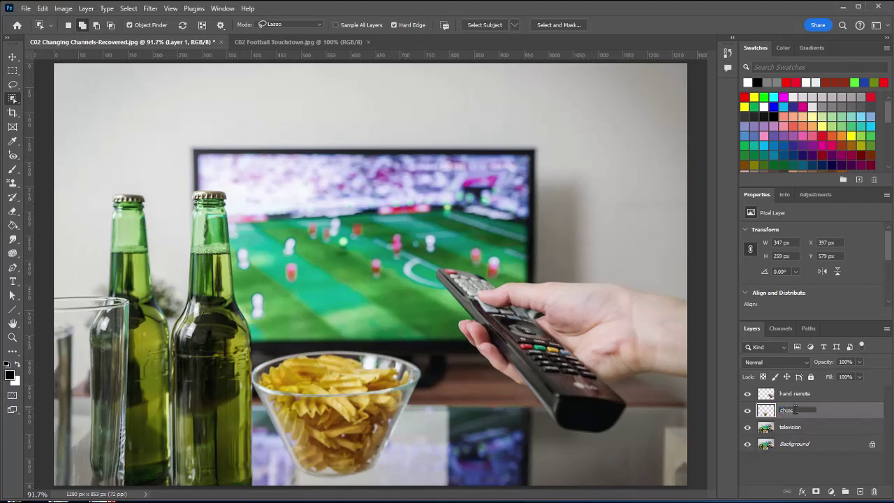
pyautogui.write('chips')
pyautogui.press('Return')
pyautogui.click(802, 427)
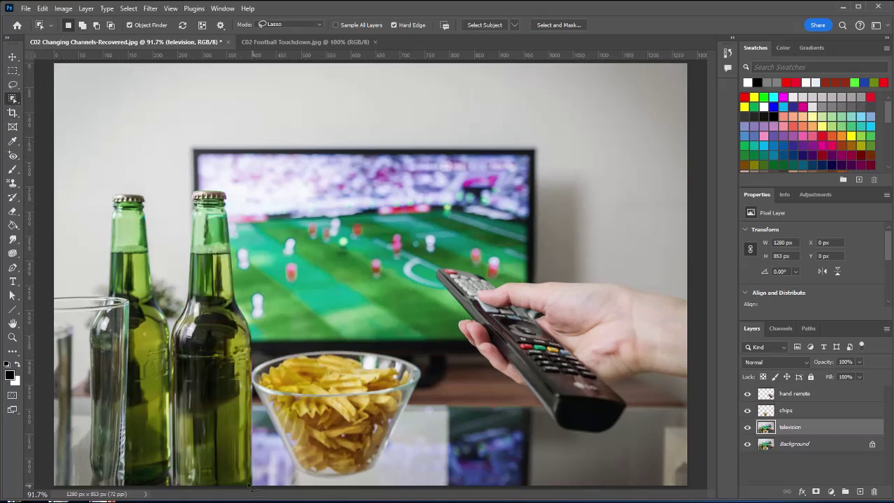
# Step: Select the right-hand beer bottle, copy it to a new layer, and name it 'bottle'
pyautogui.click(214, 388)
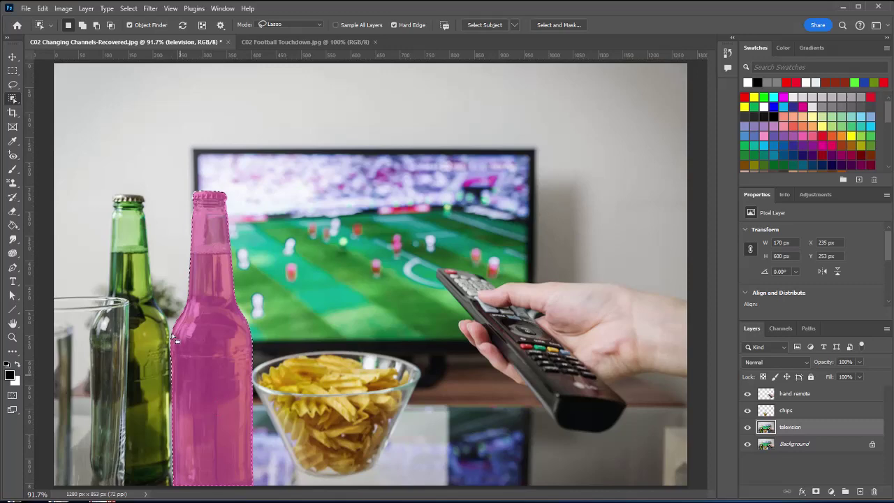
pyautogui.click(86, 9)
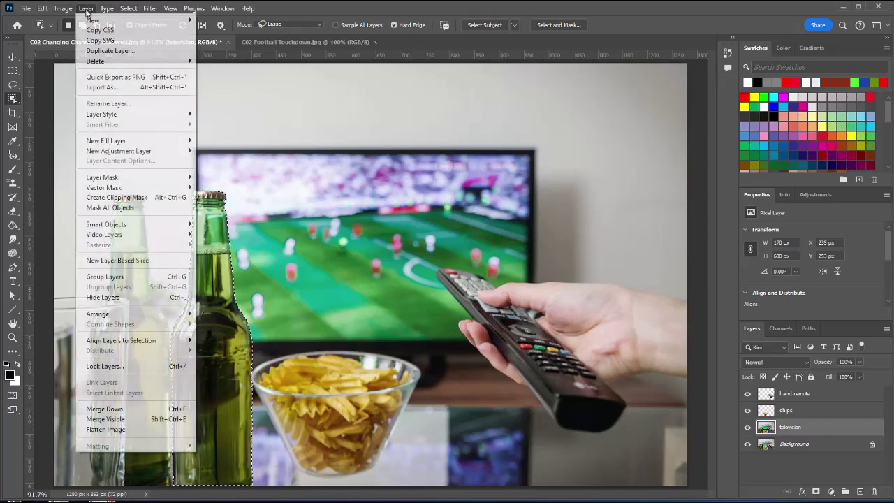
pyautogui.moveTo(90, 19)
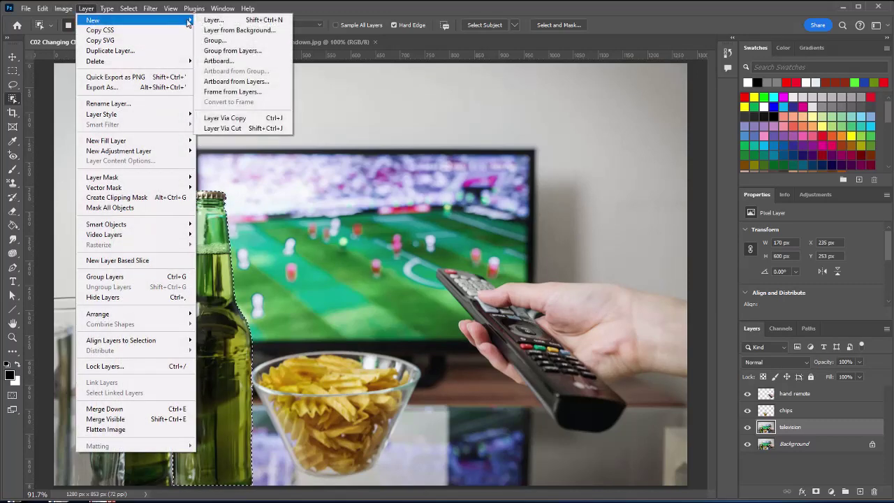
pyautogui.click(238, 118)
pyautogui.doubleClick(786, 428)
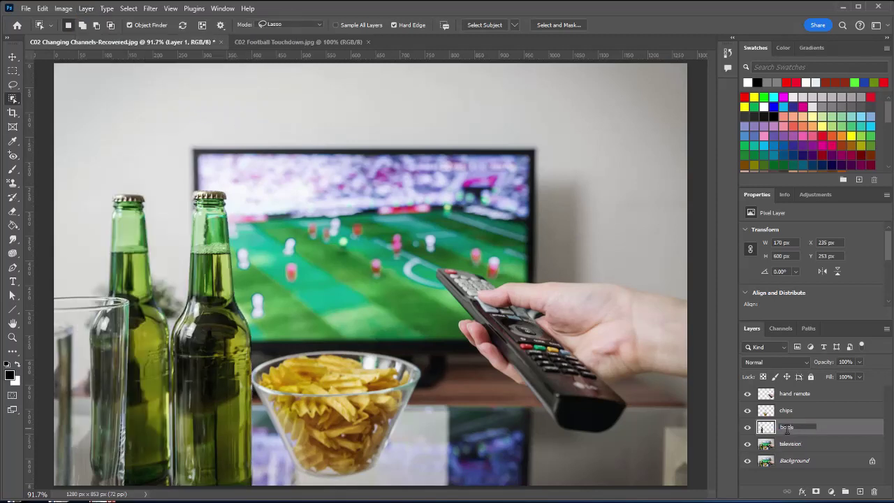
pyautogui.click(802, 414)
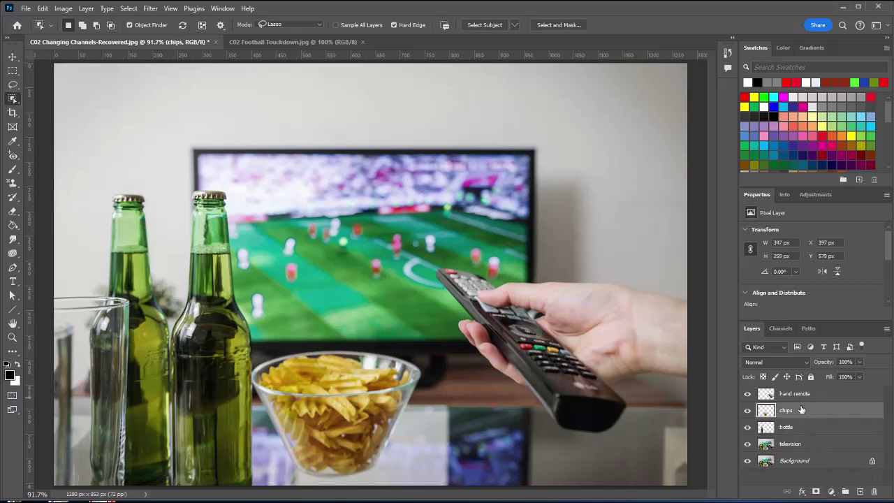
# Step: On the television layer, drag guides to the TV screen's top, bottom, left (~292 px) and right (~957 px) edges
pyautogui.click(822, 450)
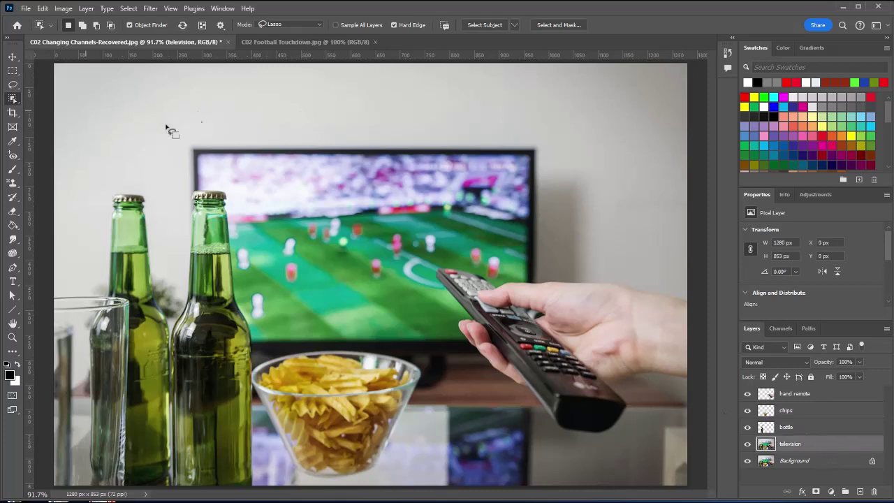
pyautogui.click(12, 57)
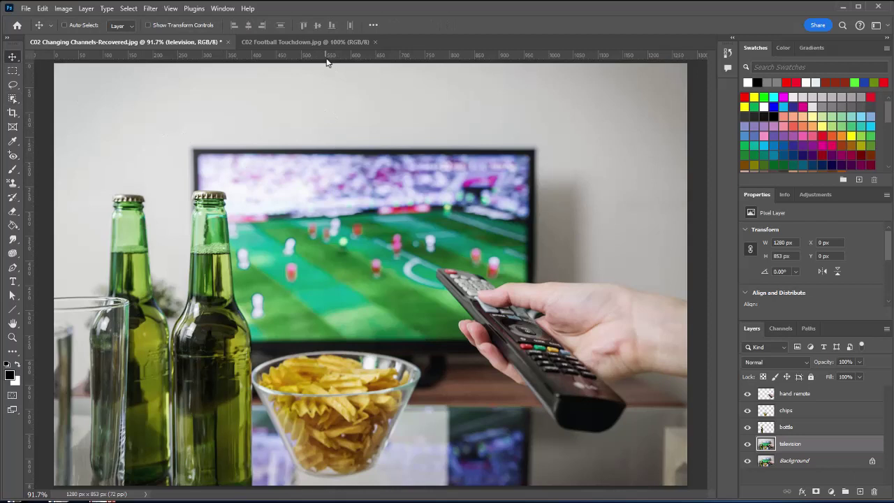
pyautogui.moveTo(326, 60); pyautogui.dragTo(339, 154)
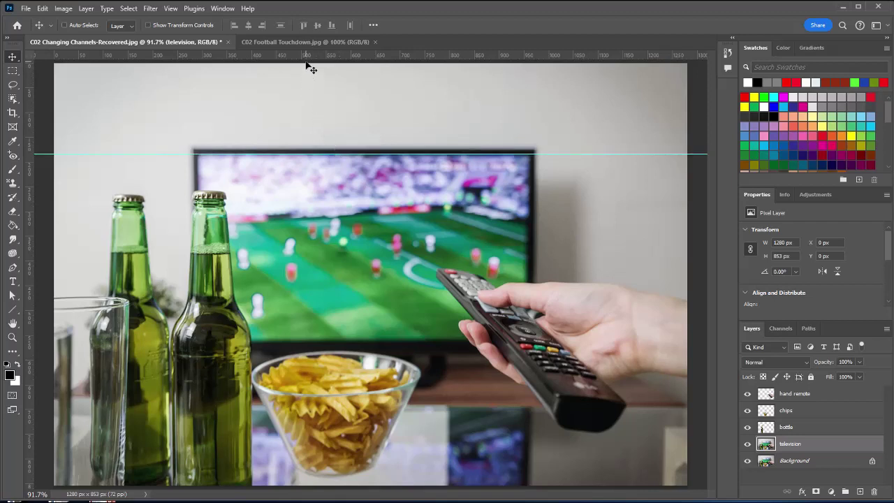
pyautogui.moveTo(309, 56); pyautogui.dragTo(328, 337)
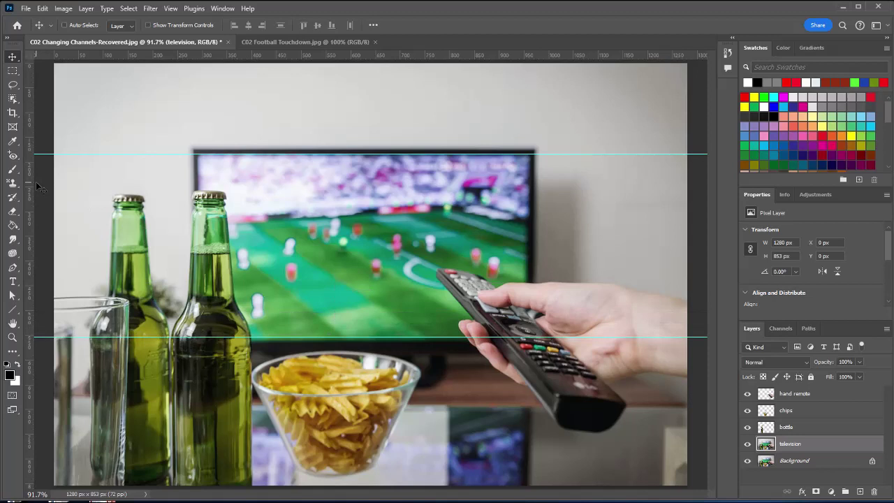
pyautogui.moveTo(36, 182); pyautogui.dragTo(199, 208)
pyautogui.moveTo(31, 213); pyautogui.dragTo(528, 238)
# Step: With Snap To Guides on, marquee-select the 667 × 370 px TV screen and show the Info panel
pyautogui.press('m')
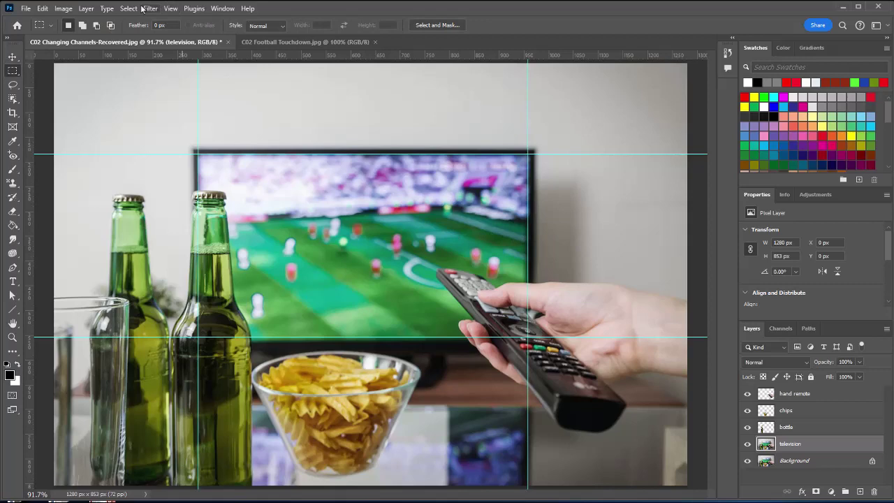
pyautogui.click(172, 9)
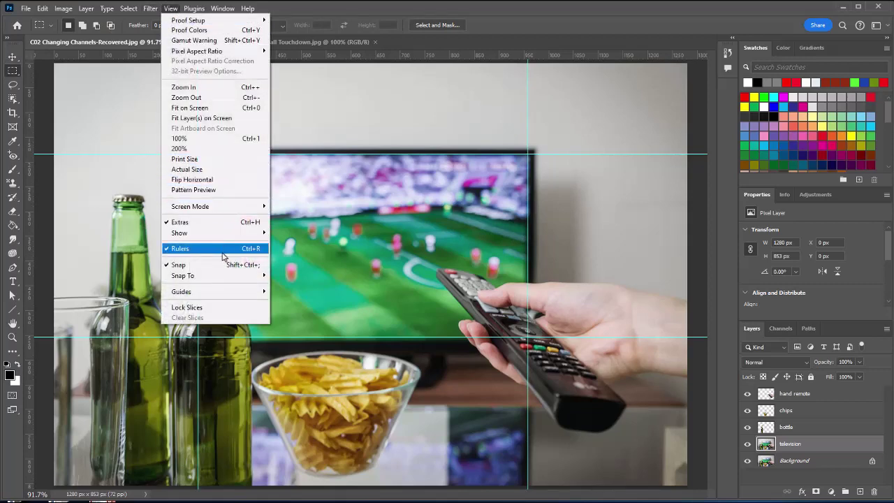
pyautogui.moveTo(225, 280)
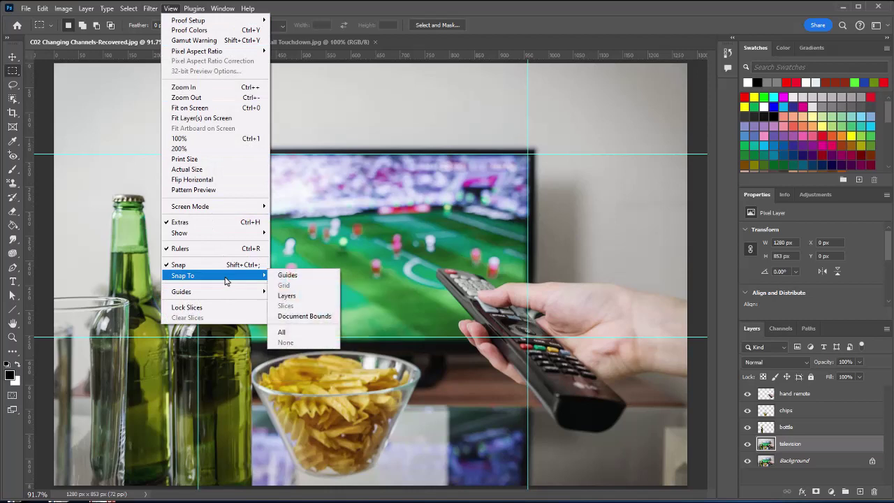
pyautogui.click(296, 276)
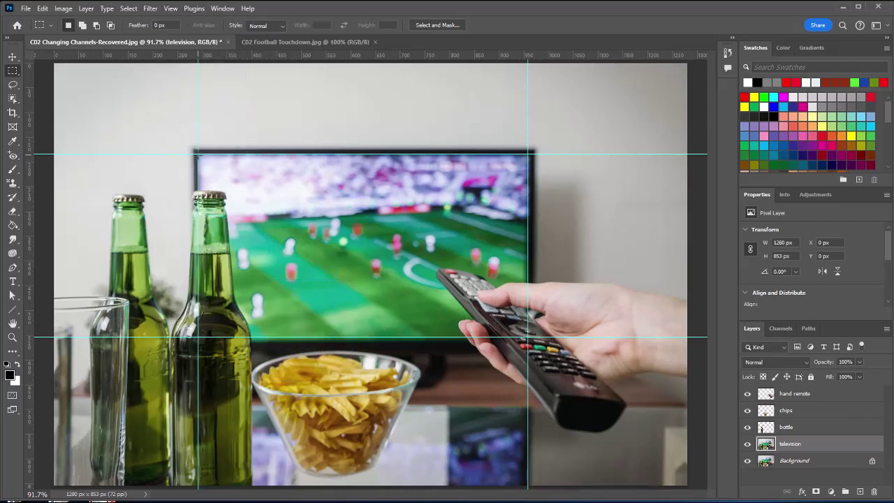
pyautogui.moveTo(198, 154); pyautogui.dragTo(527, 337)
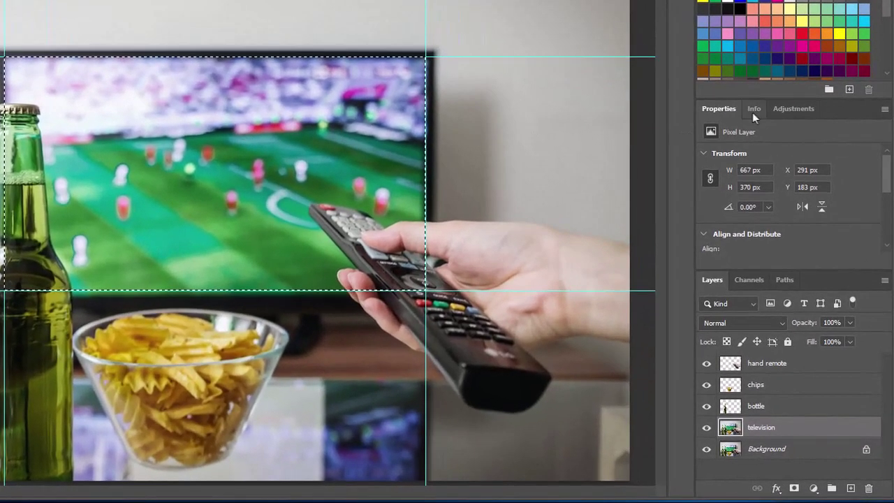
pyautogui.click(754, 110)
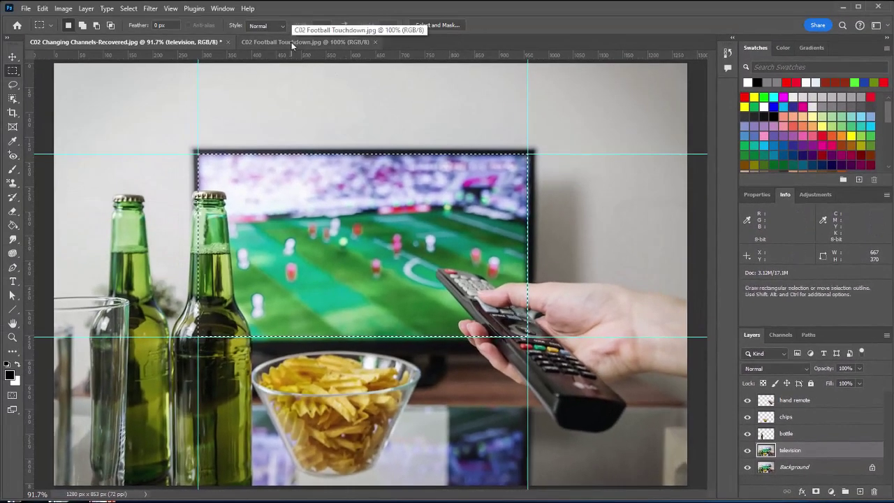
# Step: Resize the Football Touchdown photo from 640 × 427 px to 680 × 454 px
pyautogui.click(291, 42)
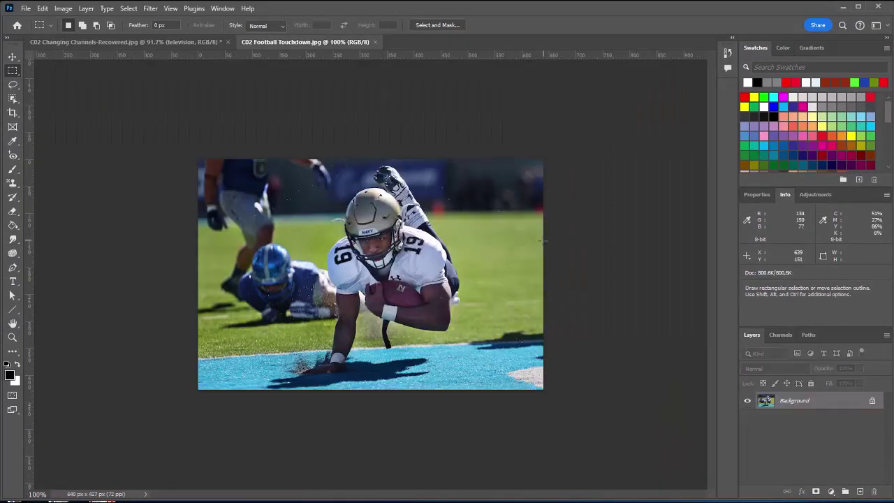
pyautogui.click(64, 9)
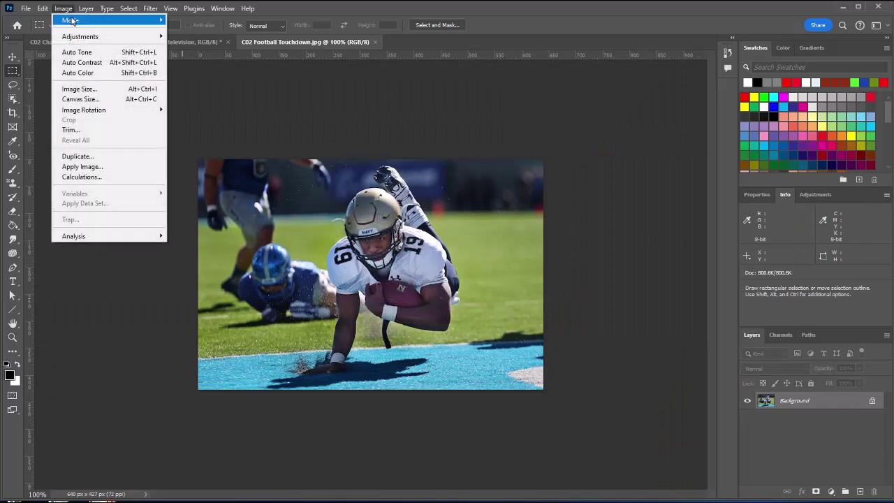
pyautogui.click(92, 89)
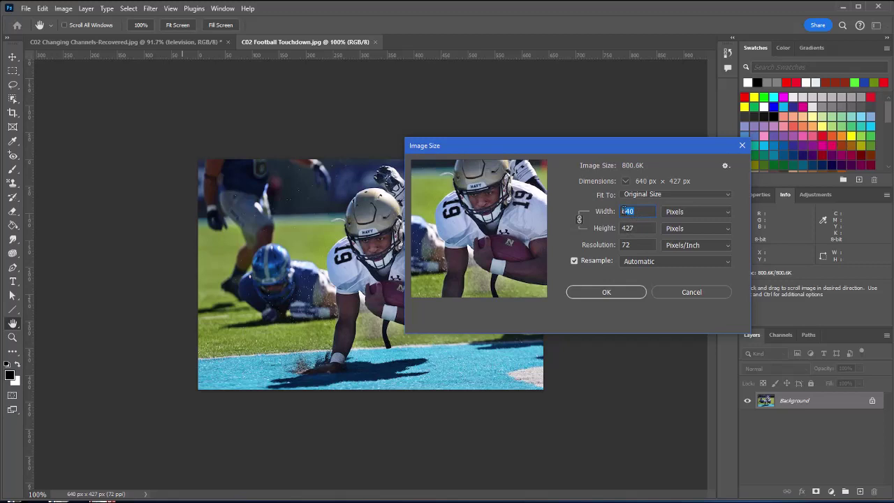
pyautogui.write('680')
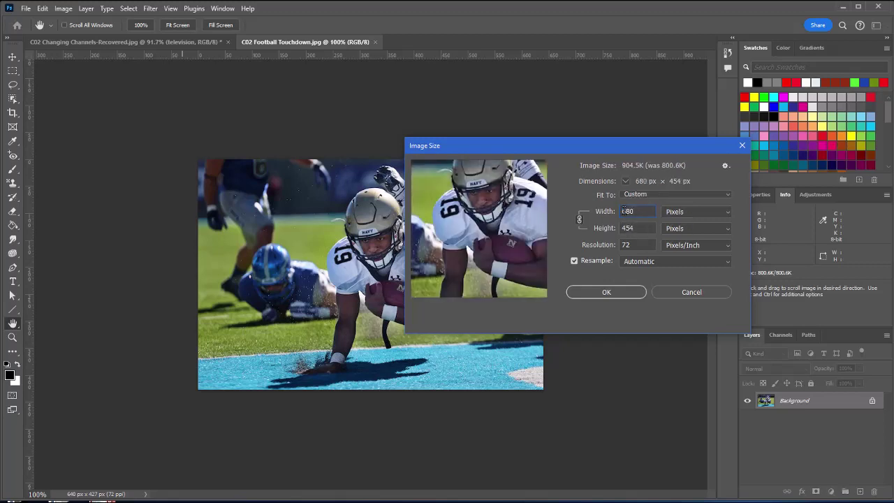
pyautogui.click(619, 293)
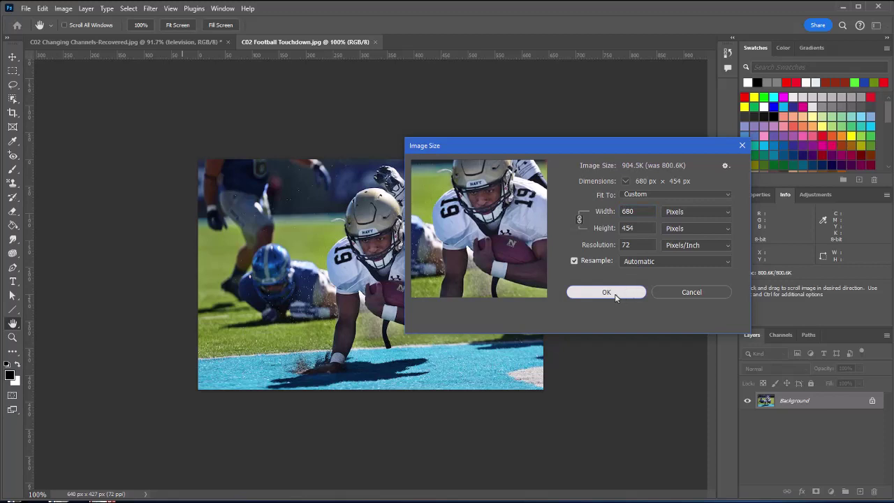
pyautogui.click(616, 296)
pyautogui.press('m')
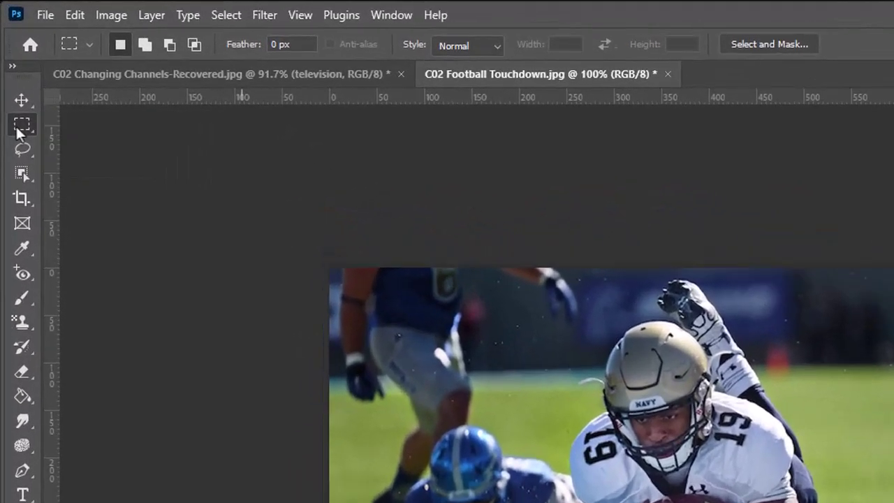
# Step: Set the Rectangular Marquee style to Fixed Size, 667 px wide by 370 px high
pyautogui.click(497, 48)
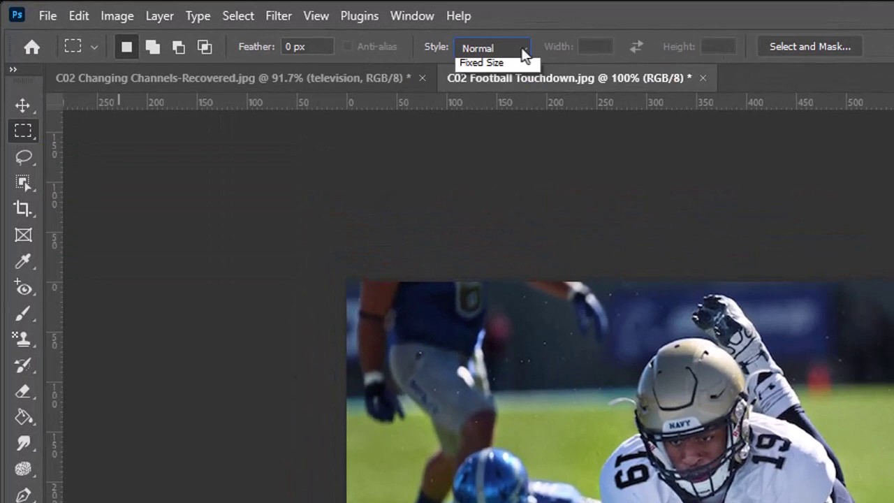
pyautogui.click(515, 102)
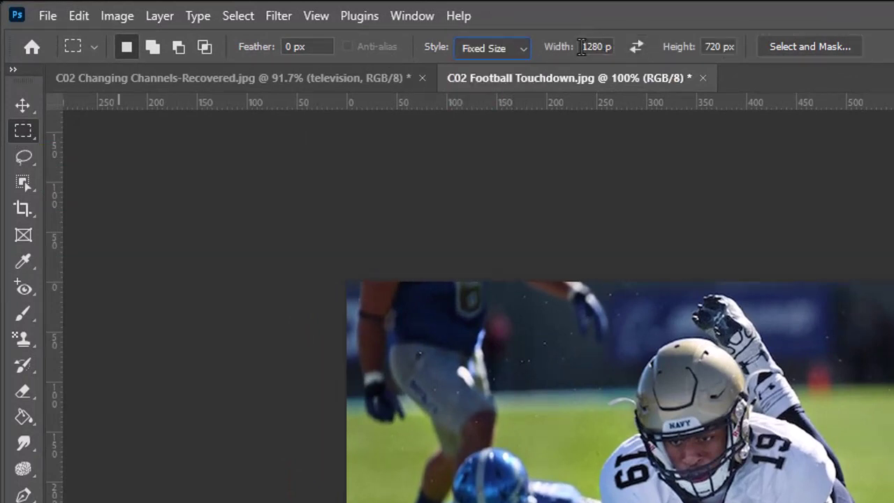
pyautogui.moveTo(581, 47); pyautogui.dragTo(612, 47)
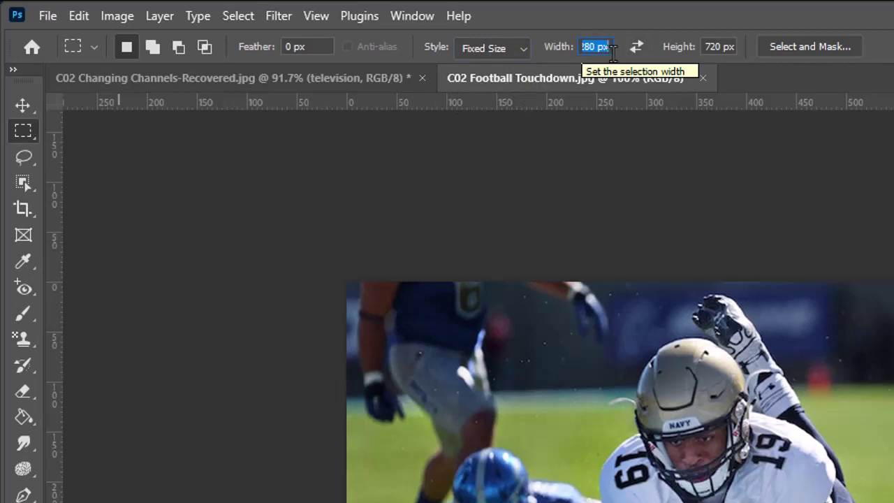
pyautogui.write('667')
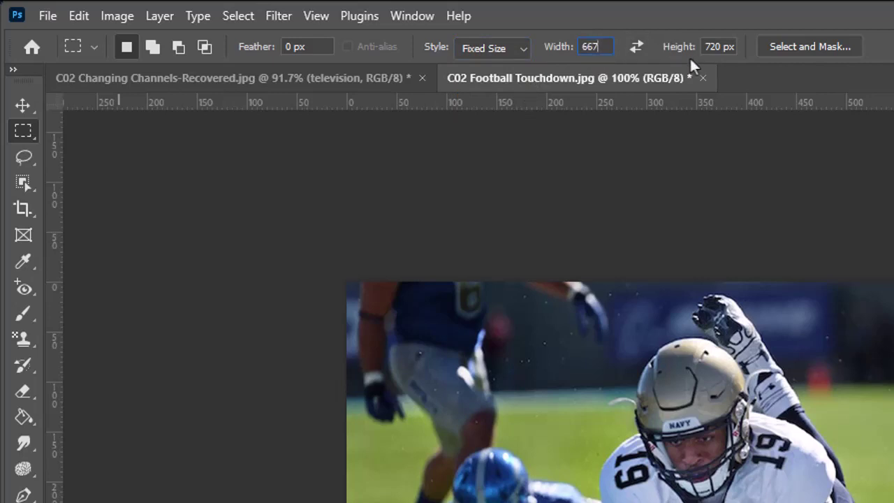
pyautogui.moveTo(705, 46); pyautogui.dragTo(736, 46)
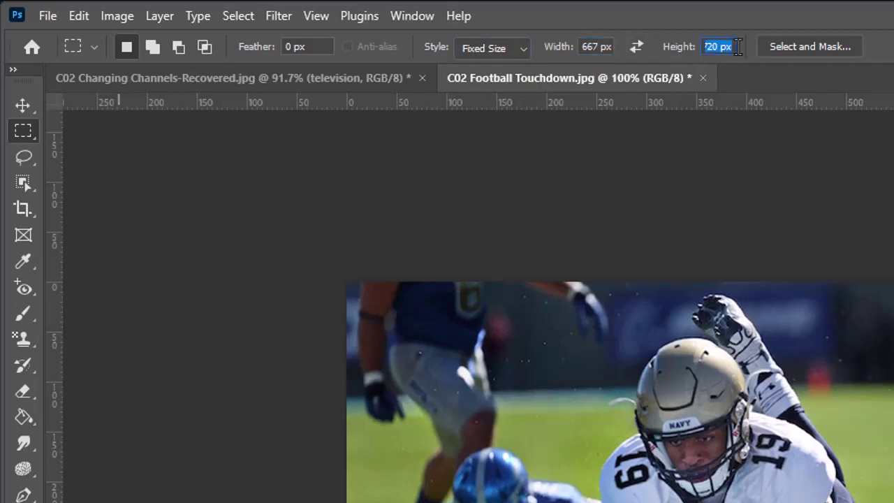
pyautogui.write('370')
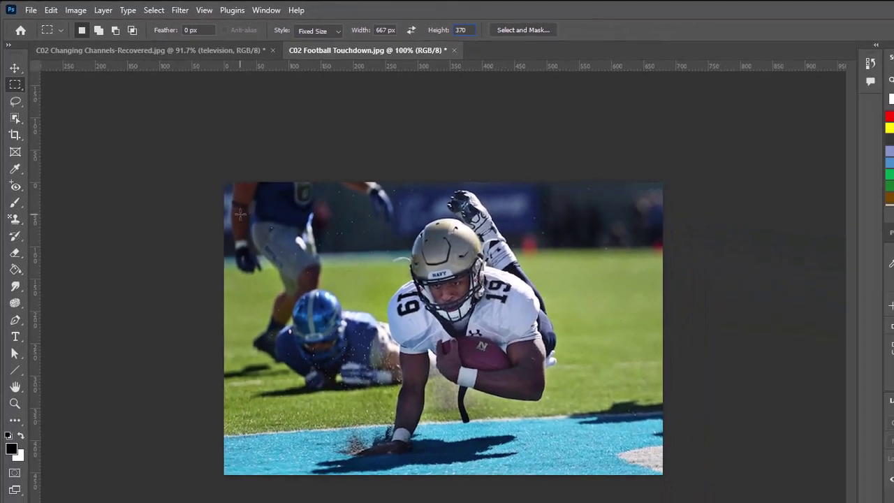
# Step: Place the 667 × 370 selection on the football photo and nudge it into position
pyautogui.click(233, 214)
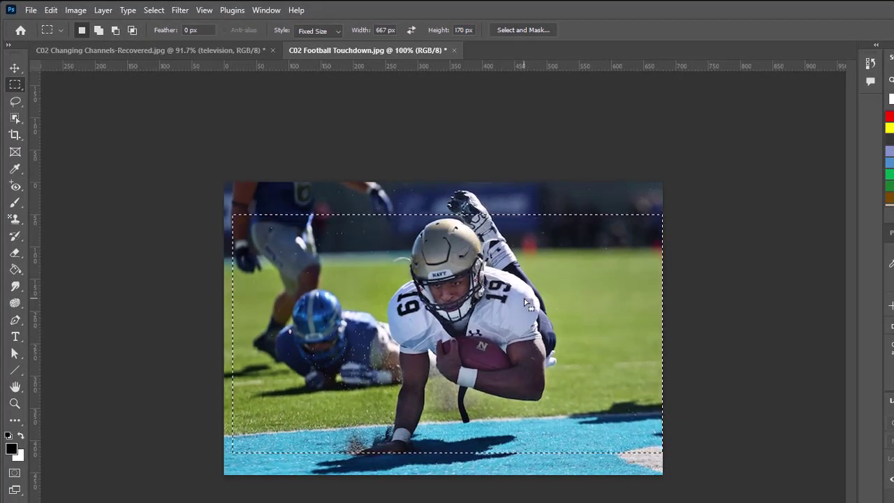
pyautogui.press('Left')
pyautogui.press('Left')
pyautogui.press('Left')
pyautogui.press('Left')
pyautogui.press('Left')
pyautogui.press('Left')
pyautogui.press('Up')
pyautogui.press('Up')
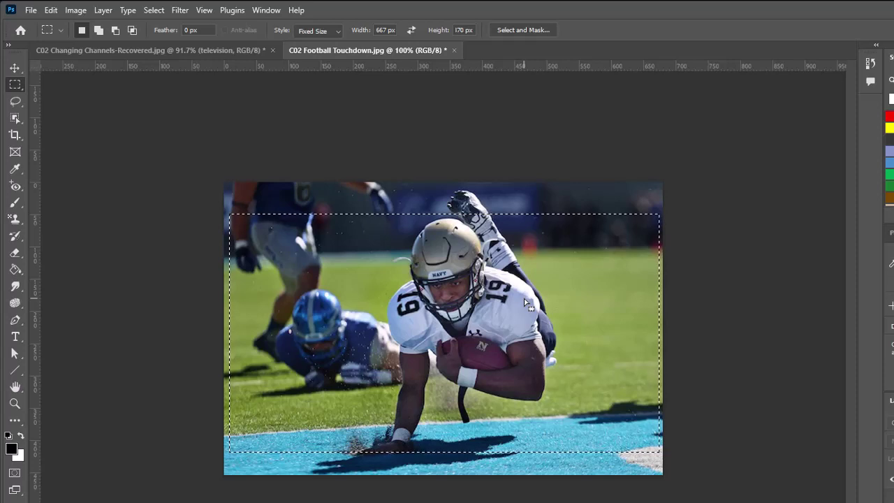
pyautogui.press('Down')
pyautogui.press('Down')
pyautogui.press('Down')
pyautogui.press('Down')
pyautogui.press('Down')
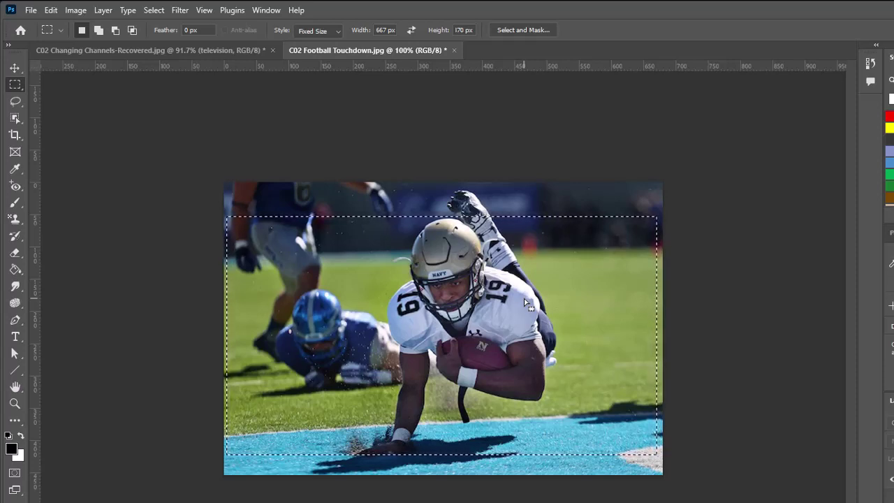
pyautogui.press('Left')
pyautogui.press('Up')
pyautogui.press('Up')
pyautogui.press('Up')
pyautogui.press('Up')
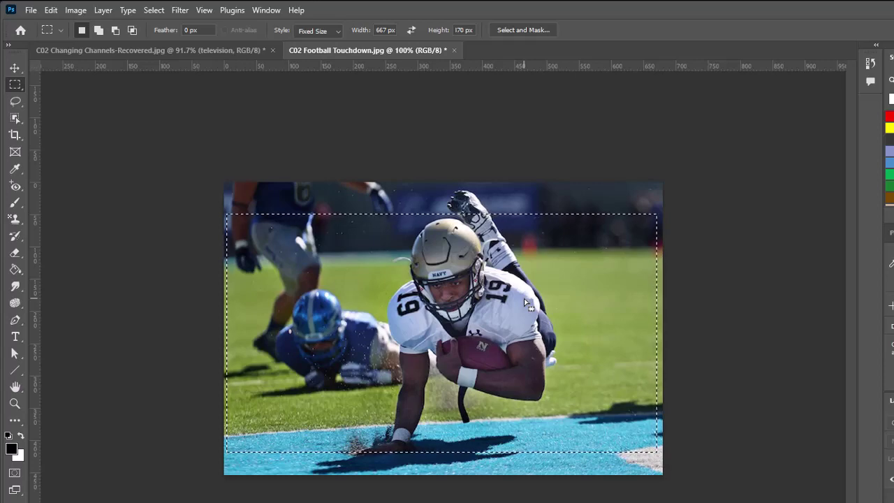
# Step: Copy the football selection and return to the C02 Changing Channels-Recovered.jpg document
pyautogui.click(51, 10)
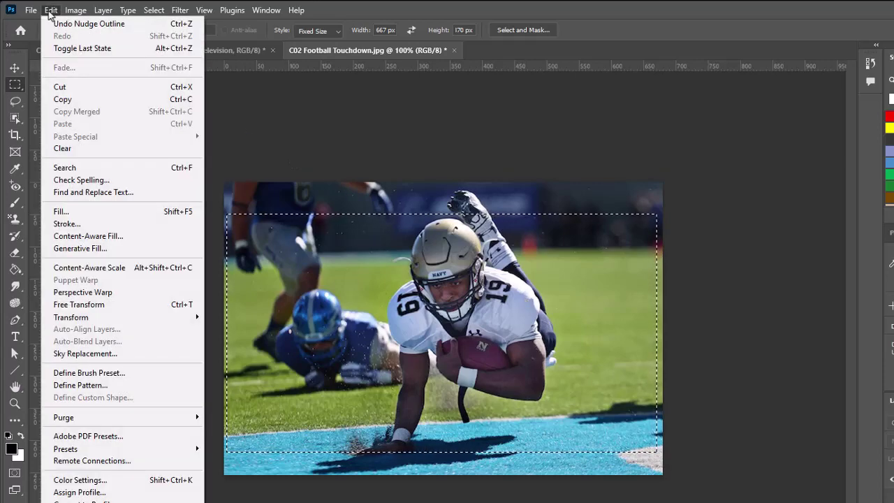
pyautogui.click(66, 102)
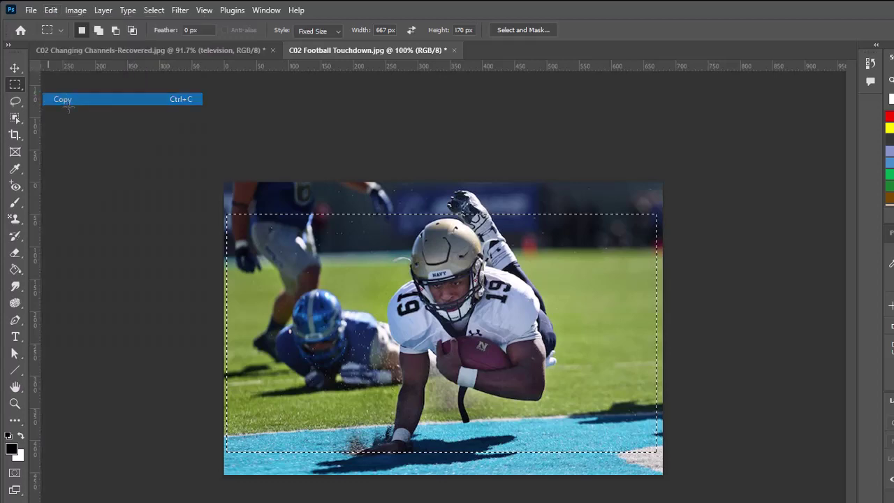
pyautogui.click(190, 51)
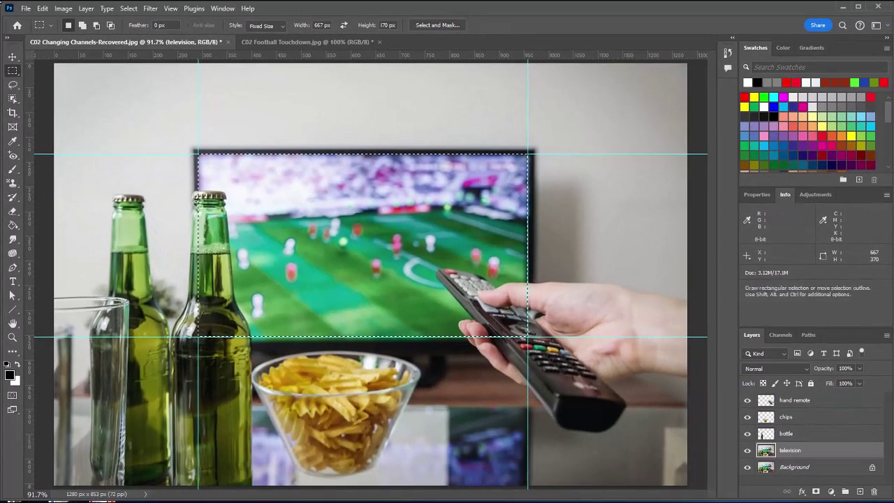
# Step: Use Edit > Paste Special > Paste Into to put the football image in the TV screen selection
pyautogui.click(42, 8)
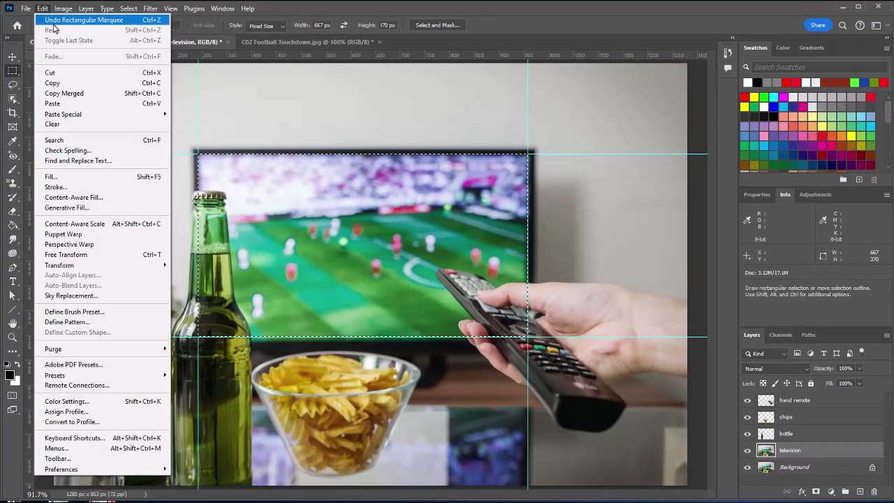
pyautogui.click(76, 104)
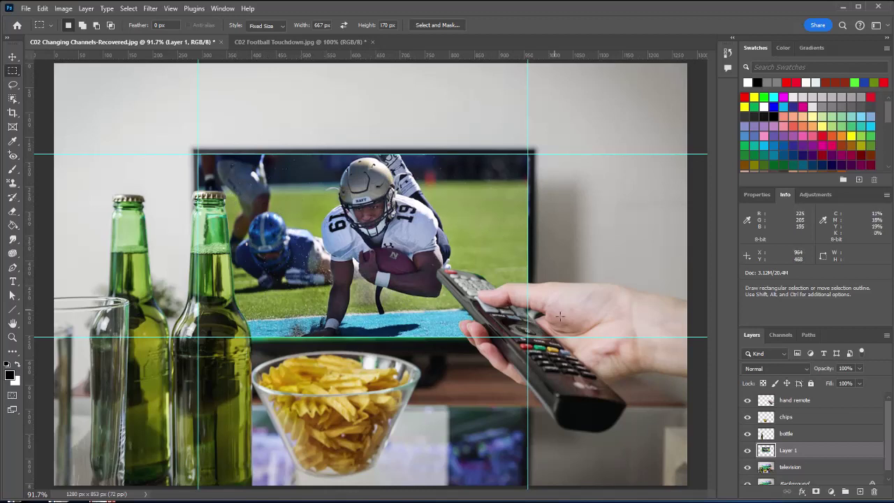
# Step: Rename Layer 1 to 'football' and toggle its visibility off and on to compare
pyautogui.doubleClick(789, 451)
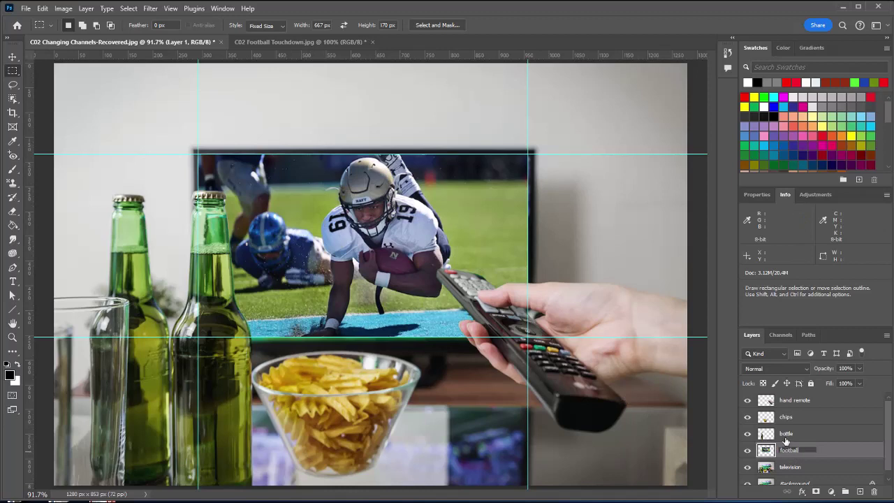
pyautogui.click(786, 437)
pyautogui.click(751, 450)
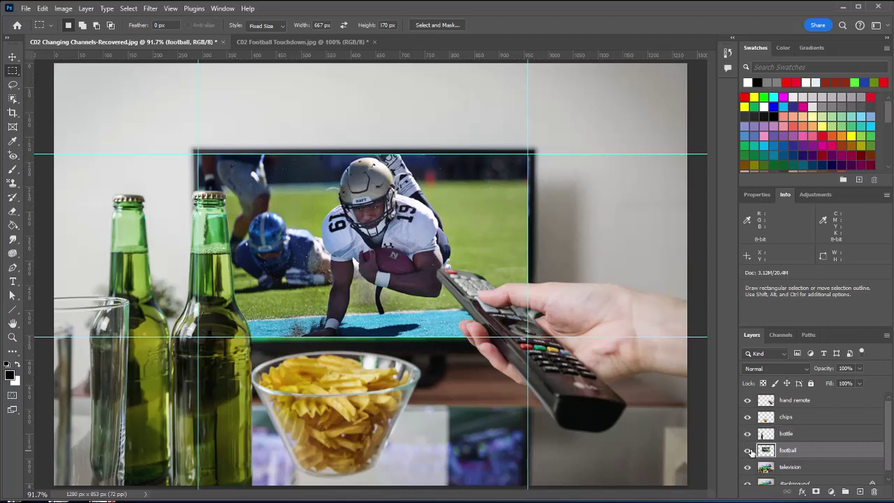
pyautogui.click(748, 450)
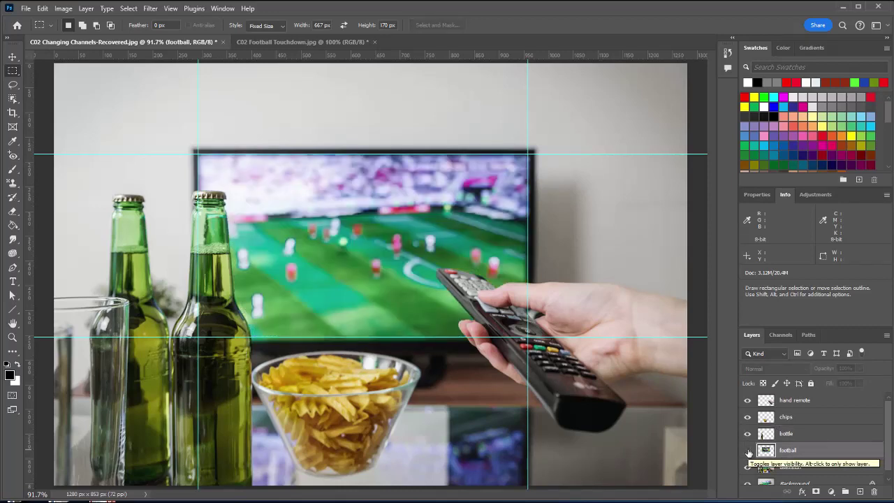
pyautogui.click(748, 450)
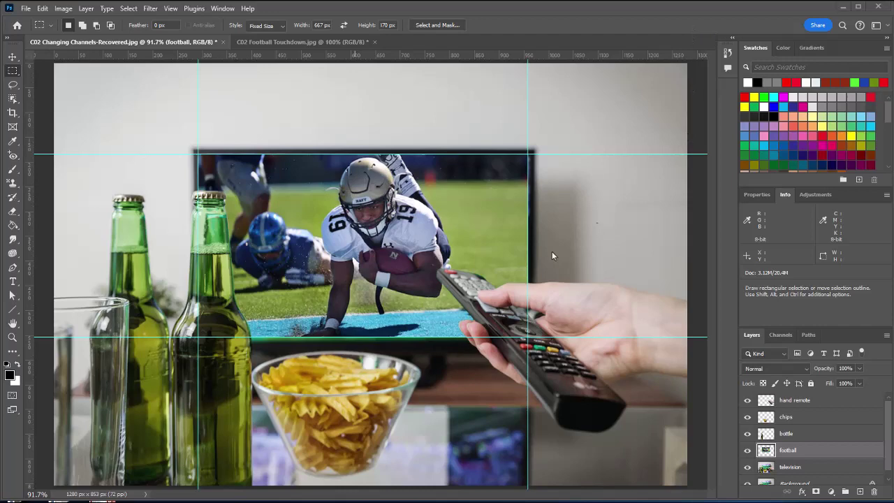
# Step: Apply a Gaussian Blur with a 3.6-pixel radius to the football layer
pyautogui.click(151, 9)
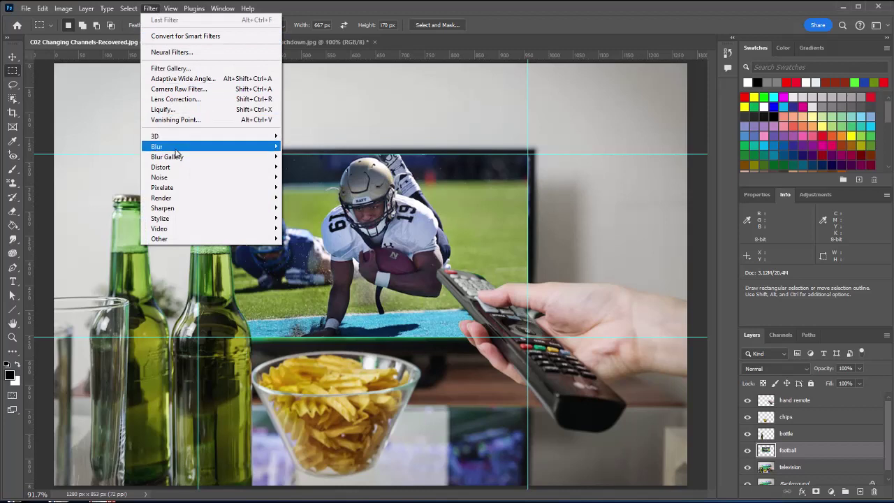
pyautogui.moveTo(177, 150)
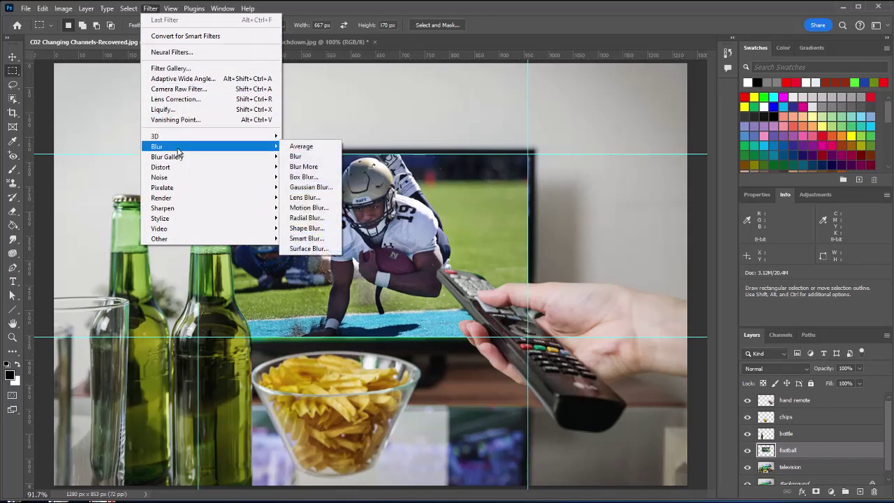
pyautogui.click(324, 190)
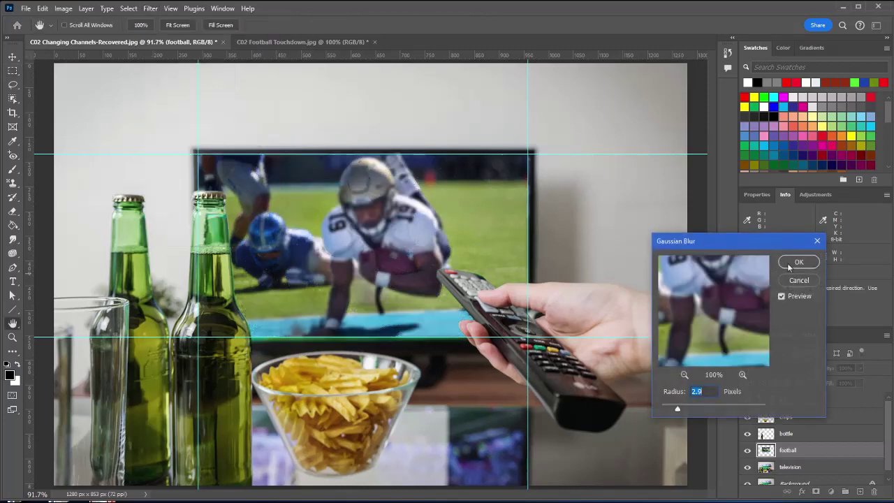
pyautogui.moveTo(767, 243); pyautogui.dragTo(642, 128)
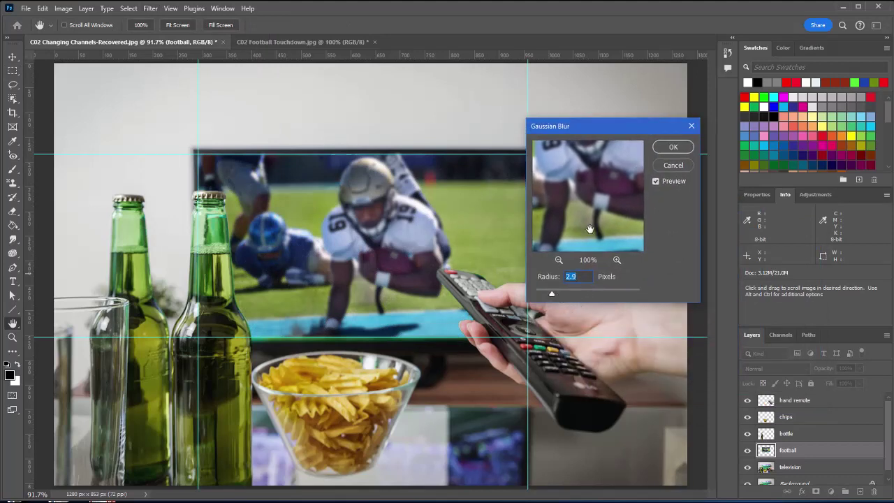
pyautogui.moveTo(552, 294)
pyautogui.mouseDown()
pyautogui.moveTo(593, 295)
pyautogui.moveTo(556, 297)
pyautogui.mouseUp()
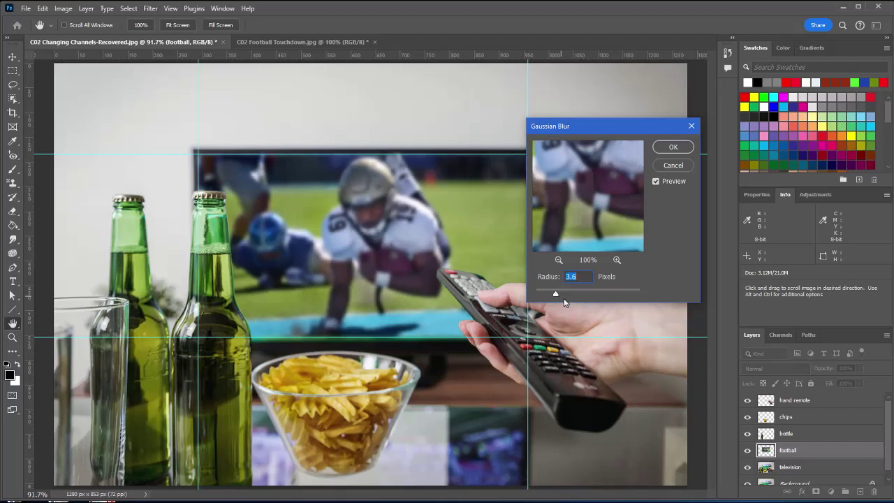
pyautogui.click(673, 148)
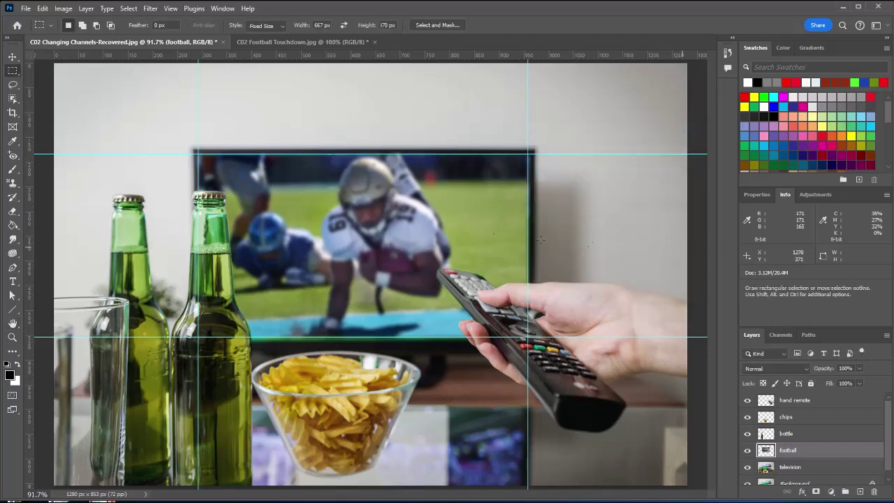
# Step: Turn off View > Extras so the cyan guides disappear
pyautogui.click(170, 9)
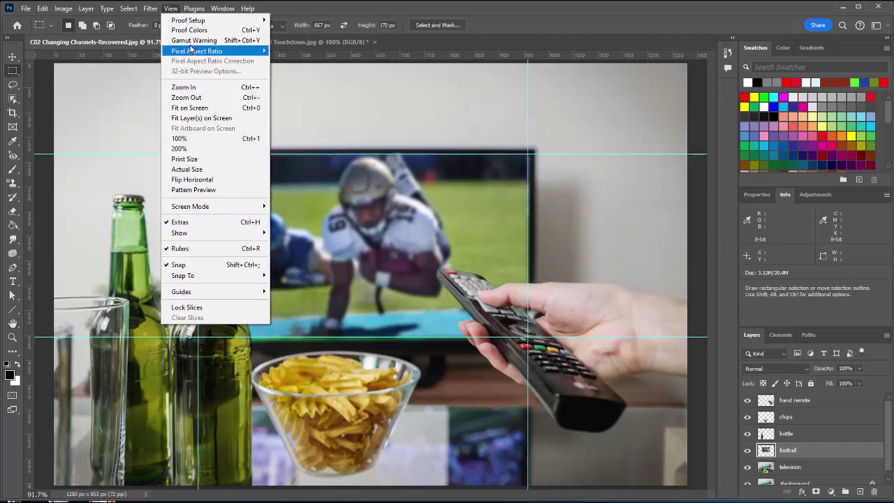
pyautogui.click(180, 222)
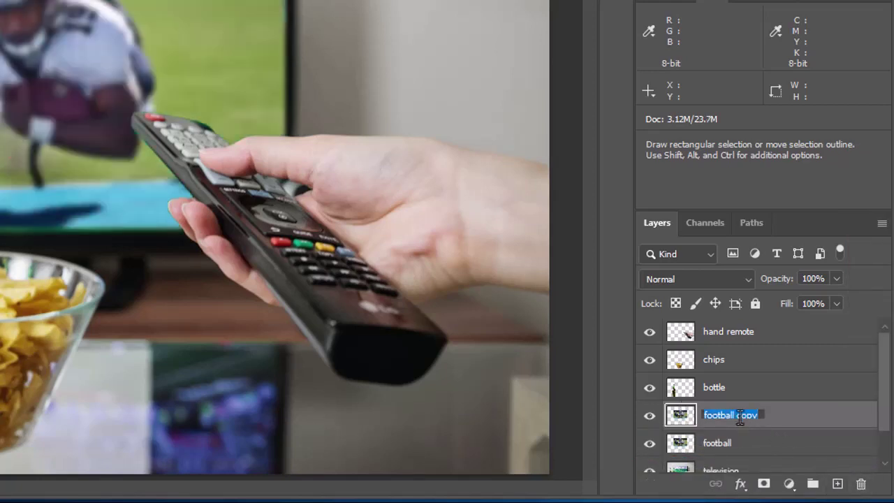
# Step: Name the copy 'reflection', drag it below the TV, and load its contents as a selection
pyautogui.write('reflection')
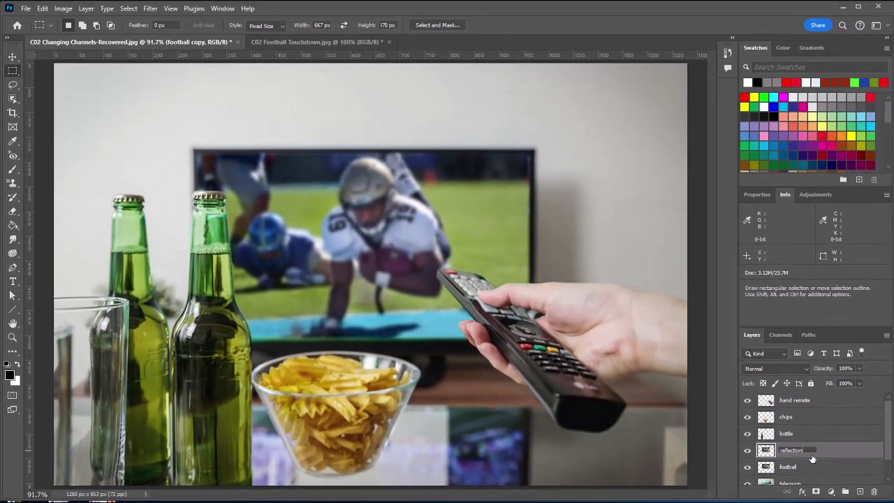
pyautogui.click(13, 56)
pyautogui.moveTo(362, 217); pyautogui.dragTo(357, 445)
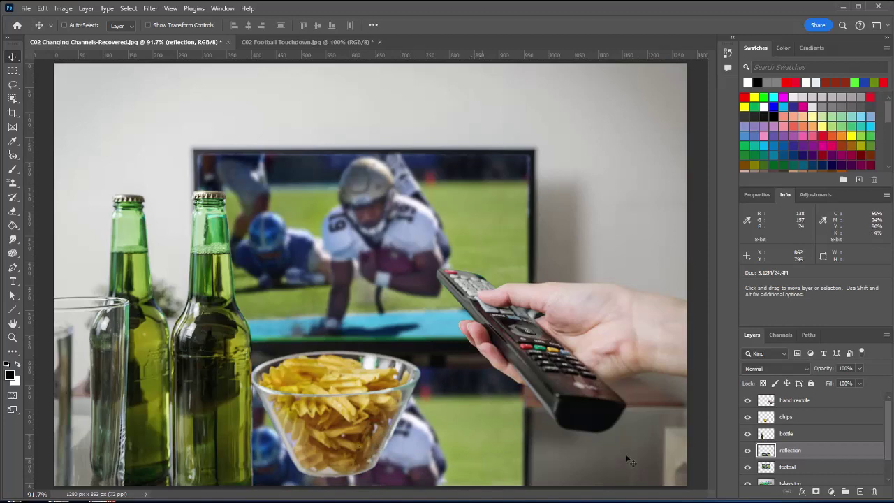
pyautogui.press('m')
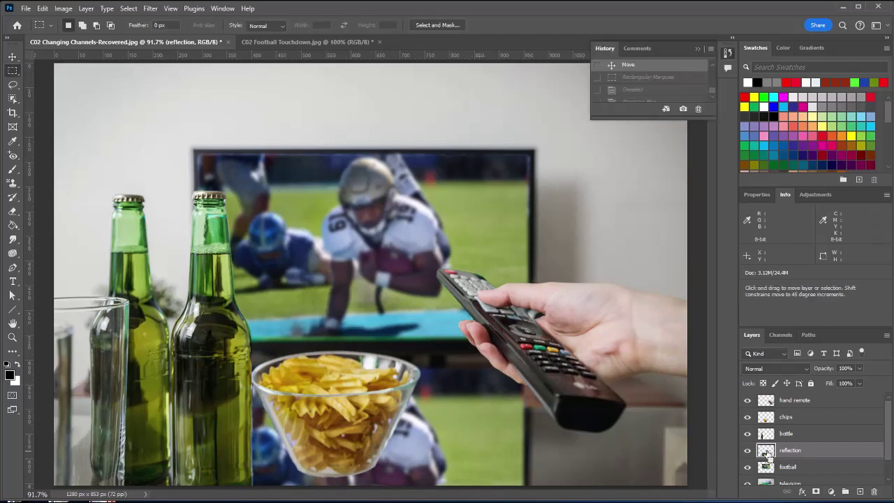
pyautogui.keyDown('ctrl'); pyautogui.click(766, 451); pyautogui.keyUp('ctrl')
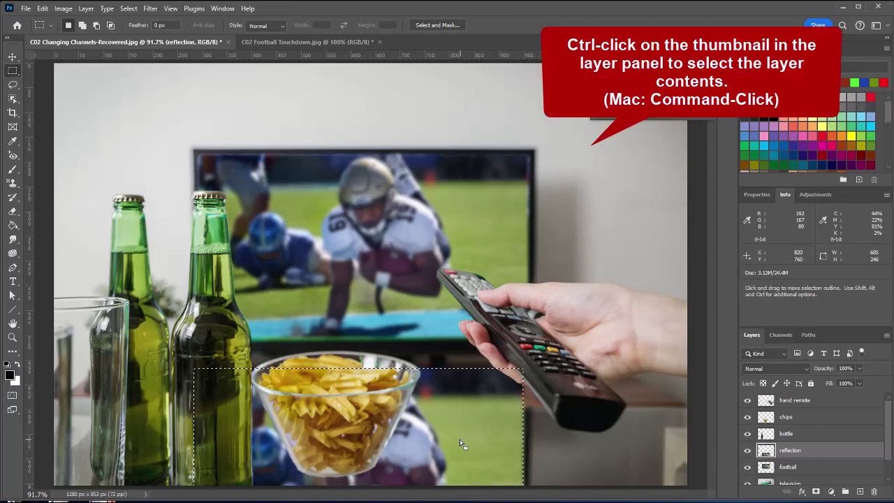
# Step: Flip the reflection layer vertically with Edit > Transform > Flip Vertical, then deselect
pyautogui.click(62, 10)
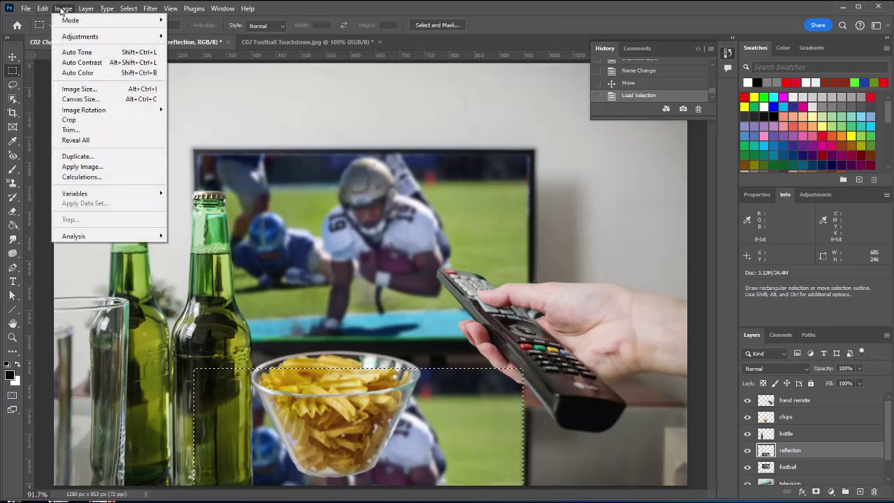
pyautogui.moveTo(41, 10)
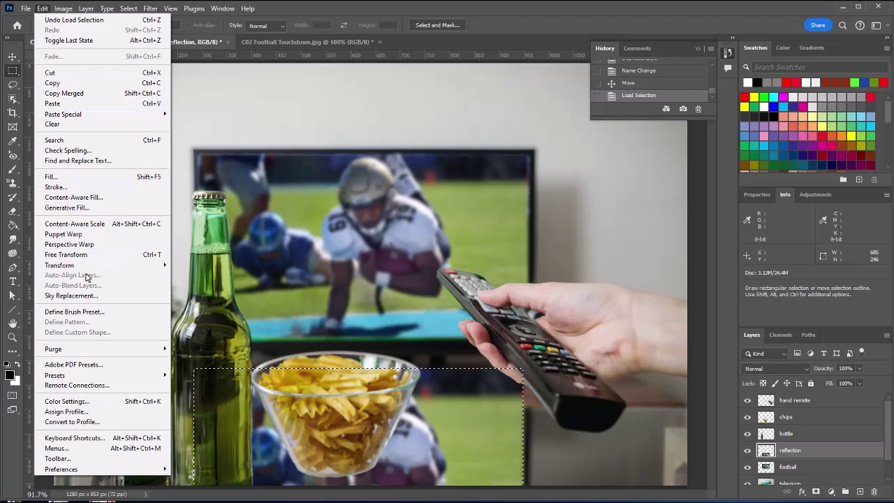
pyautogui.moveTo(83, 267)
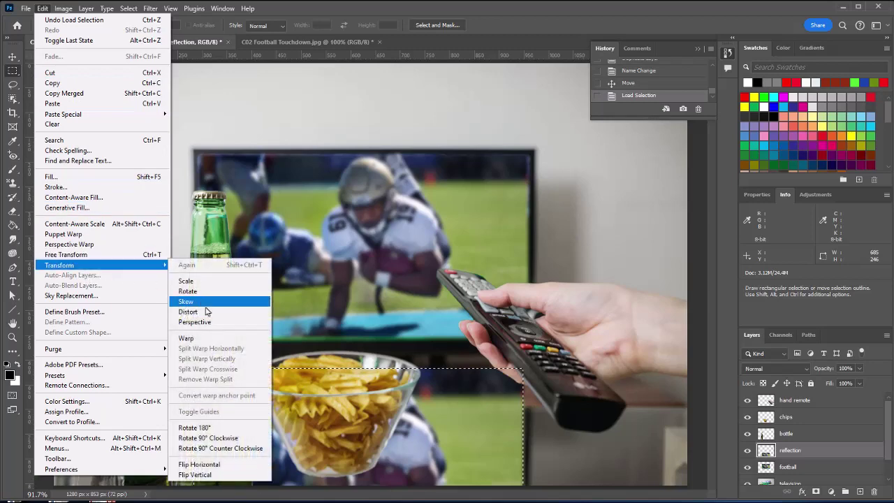
pyautogui.click(204, 474)
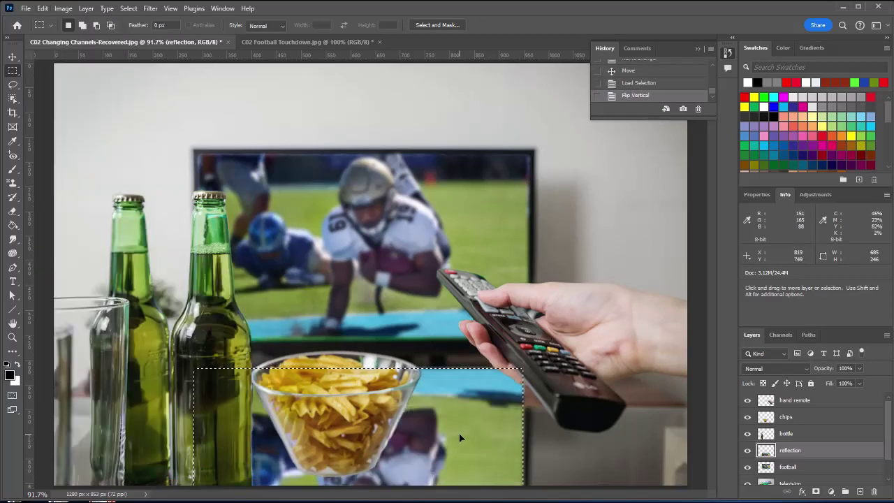
pyautogui.click(566, 447)
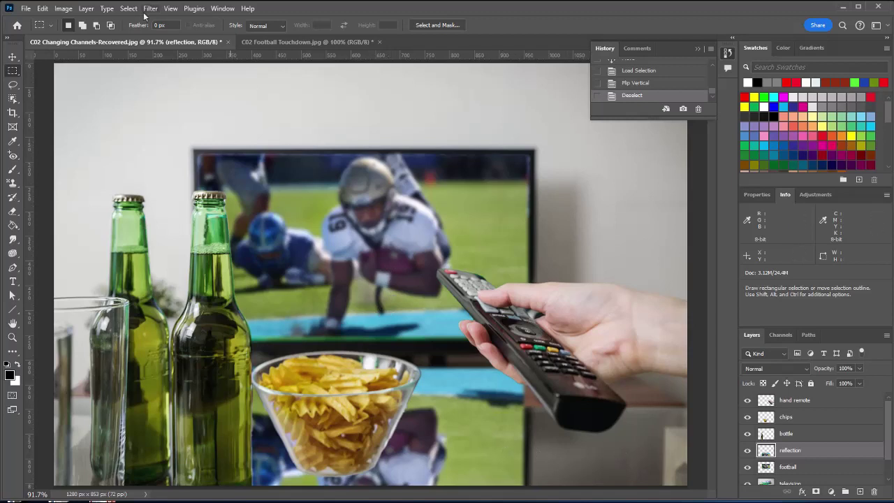
# Step: Blur the flipped reflection layer with a Gaussian Blur radius of 20.8 pixels
pyautogui.click(150, 9)
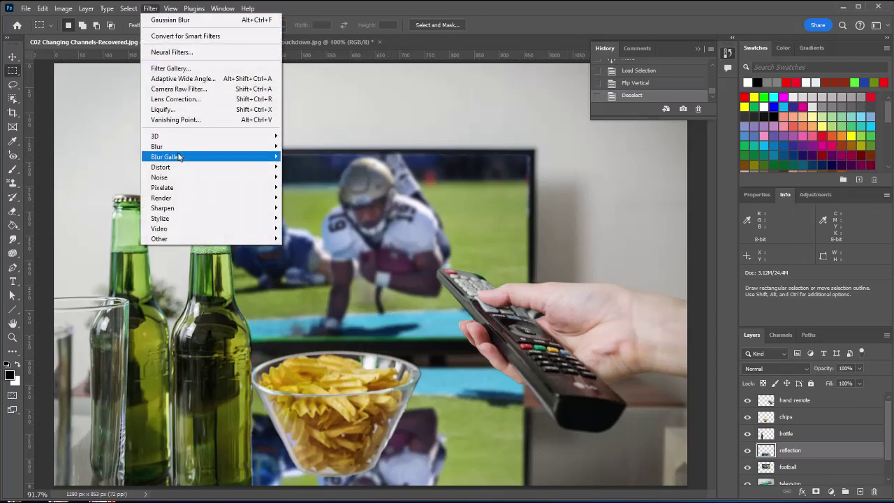
pyautogui.moveTo(179, 157)
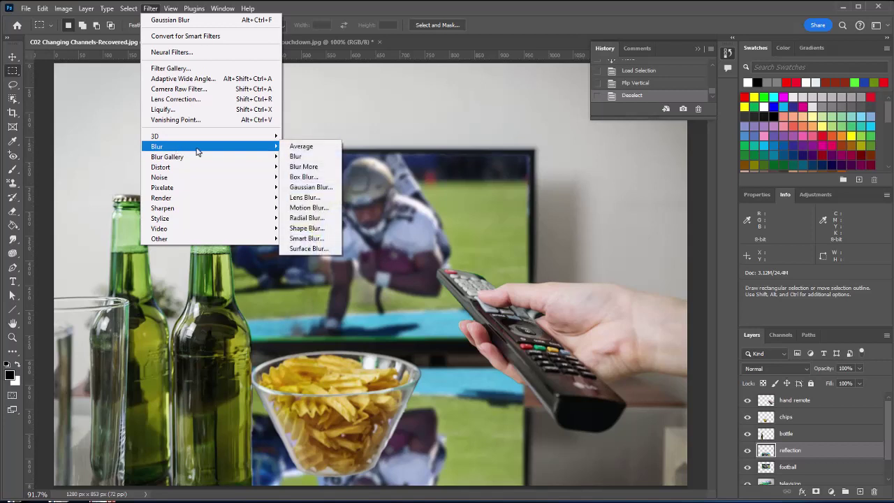
pyautogui.click(311, 187)
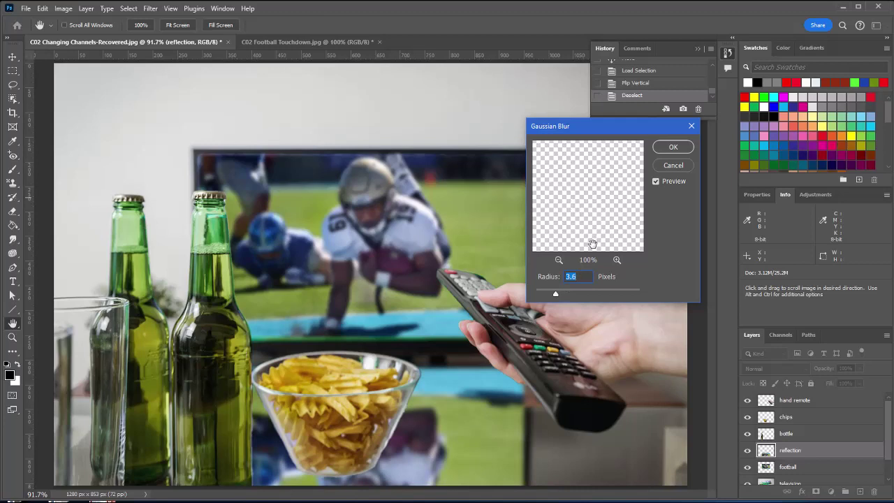
pyautogui.moveTo(593, 242); pyautogui.dragTo(580, 166)
pyautogui.moveTo(587, 230); pyautogui.dragTo(590, 157)
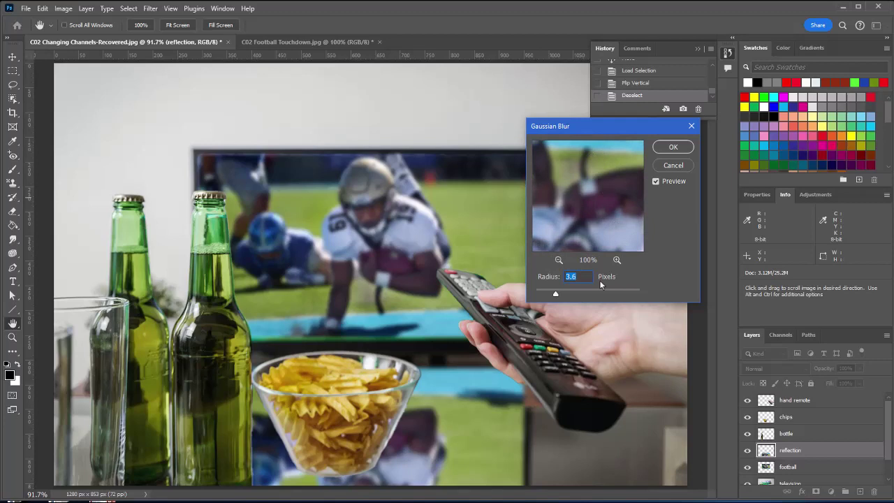
pyautogui.moveTo(556, 292); pyautogui.dragTo(578, 296)
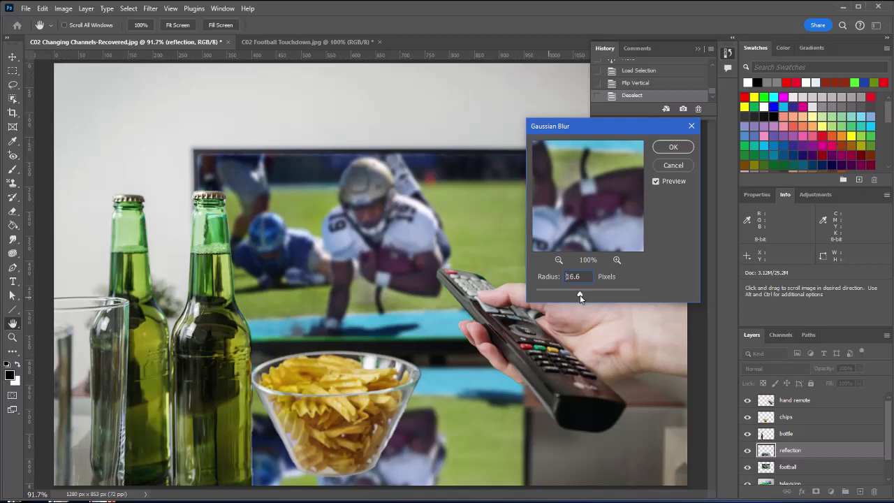
pyautogui.moveTo(578, 295); pyautogui.dragTo(579, 295)
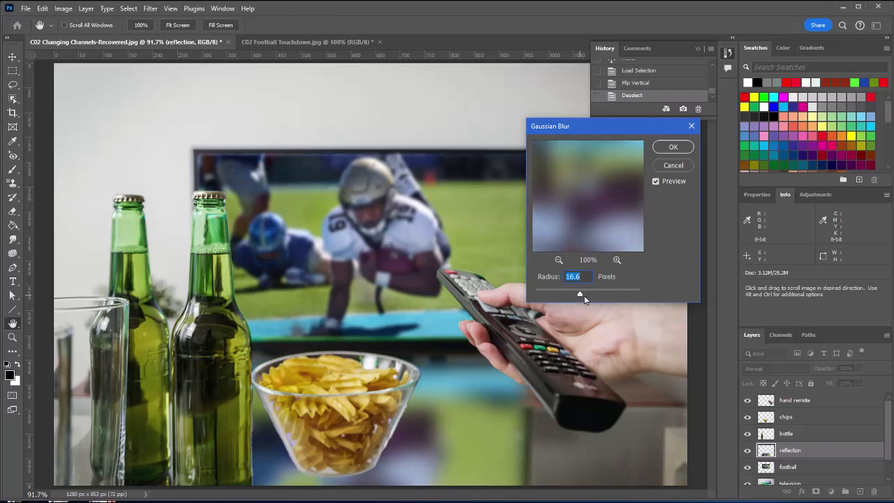
pyautogui.moveTo(580, 297); pyautogui.dragTo(581, 295)
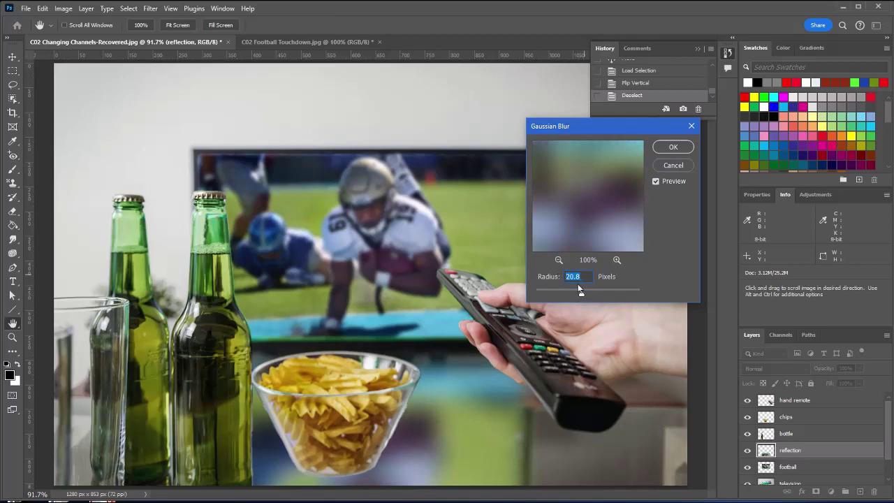
pyautogui.click(683, 153)
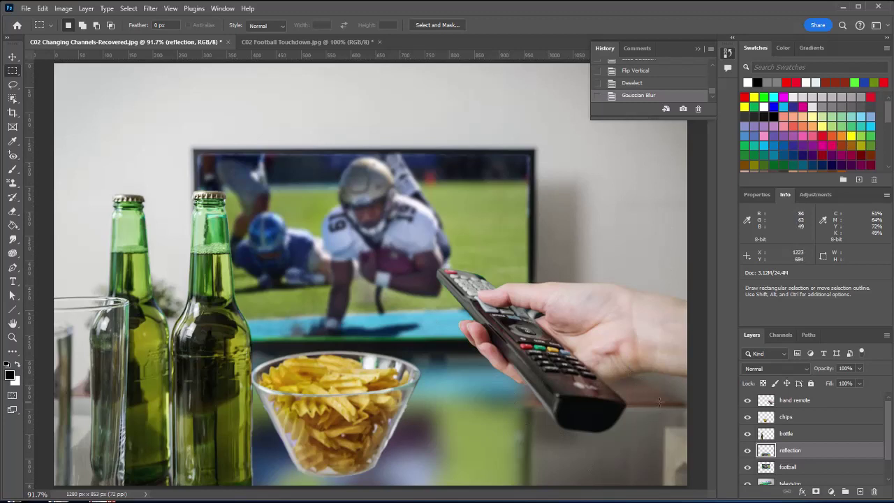
# Step: Delete the reflection strip overlapping the TV and bottles, deselect, and nudge the layer into place
pyautogui.moveTo(536, 410); pyautogui.dragTo(541, 413)
pyautogui.click(539, 413)
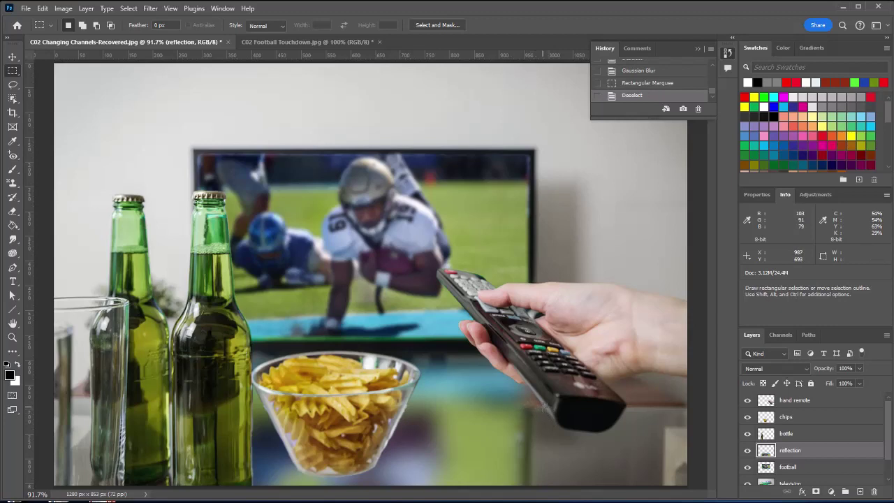
pyautogui.moveTo(542, 407); pyautogui.dragTo(118, 270)
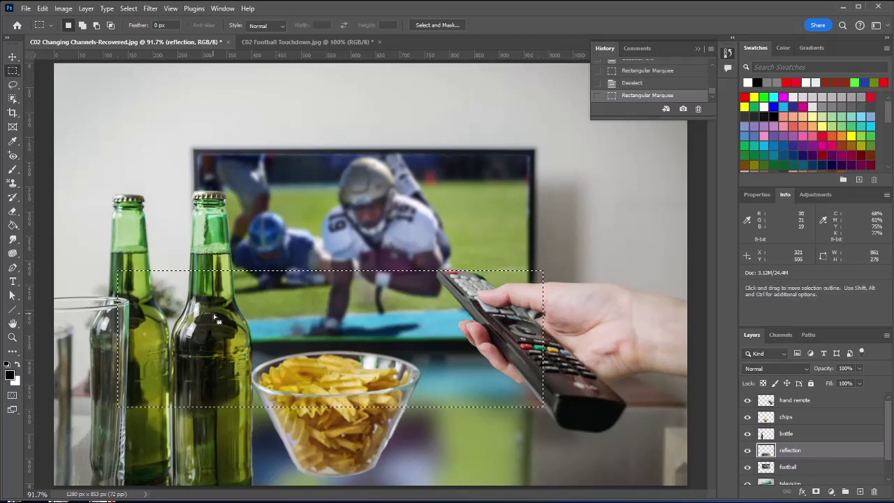
pyautogui.press('Delete')
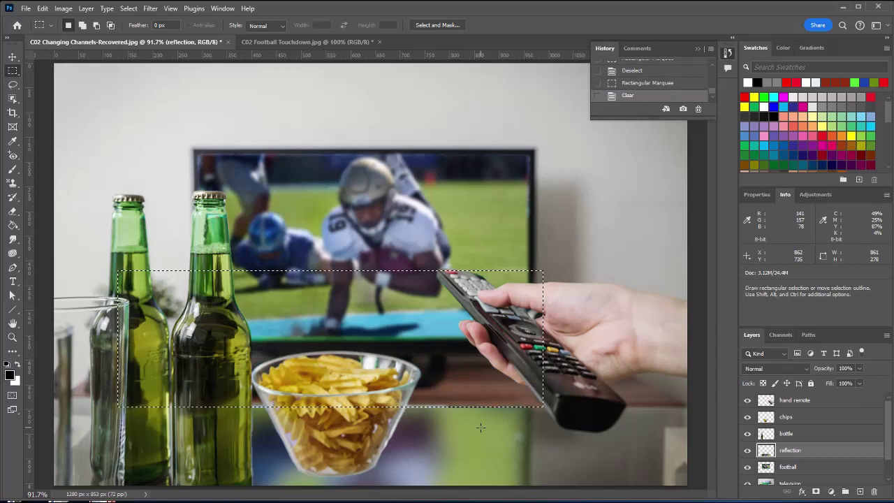
pyautogui.click(448, 409)
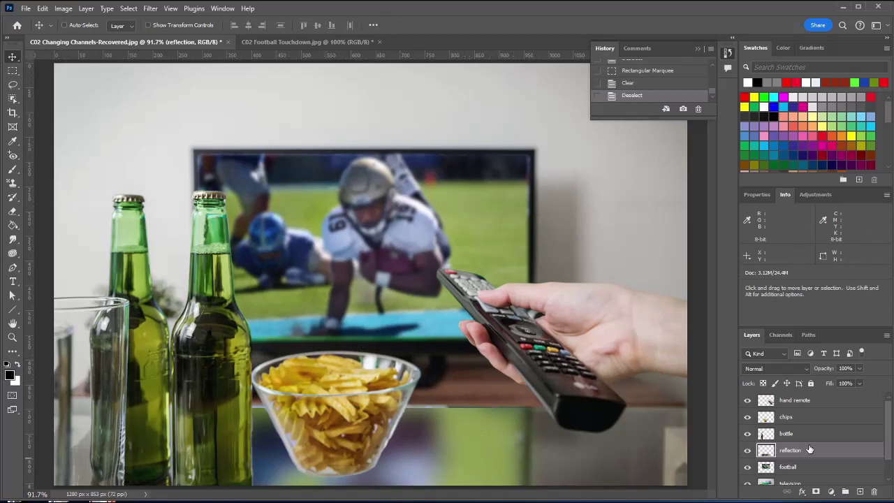
pyautogui.press('Down')
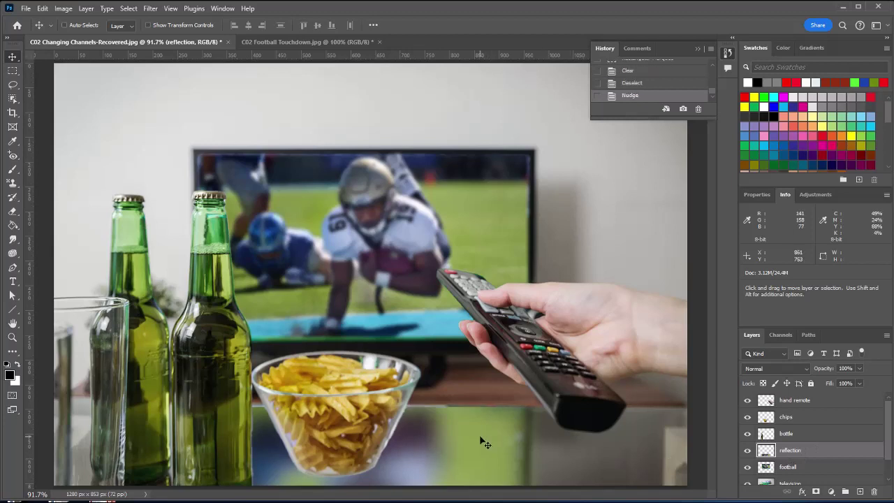
pyautogui.press('Up')
pyautogui.press('Up')
# Step: Load the hand-and-remote layer's outline as a selection and contract it by 2 pixels
pyautogui.click(801, 401)
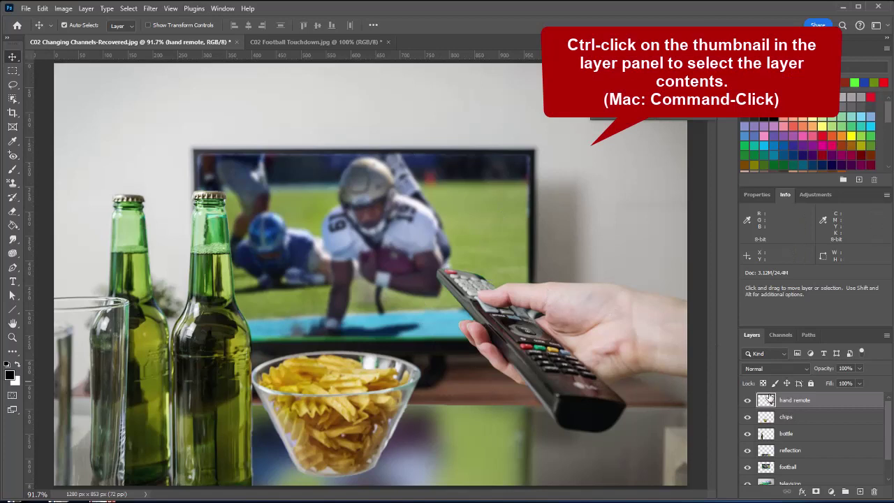
pyautogui.keyDown('ctrl'); pyautogui.click(767, 399); pyautogui.keyUp('ctrl')
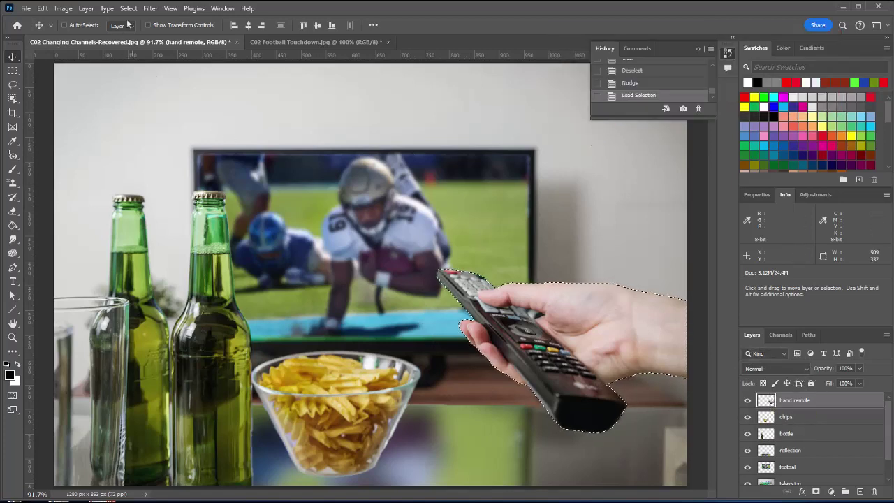
pyautogui.click(129, 8)
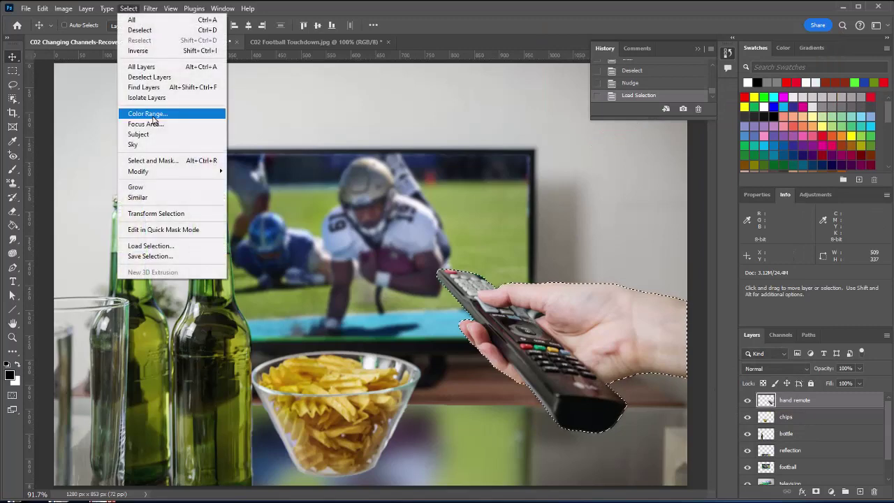
pyautogui.moveTo(168, 174)
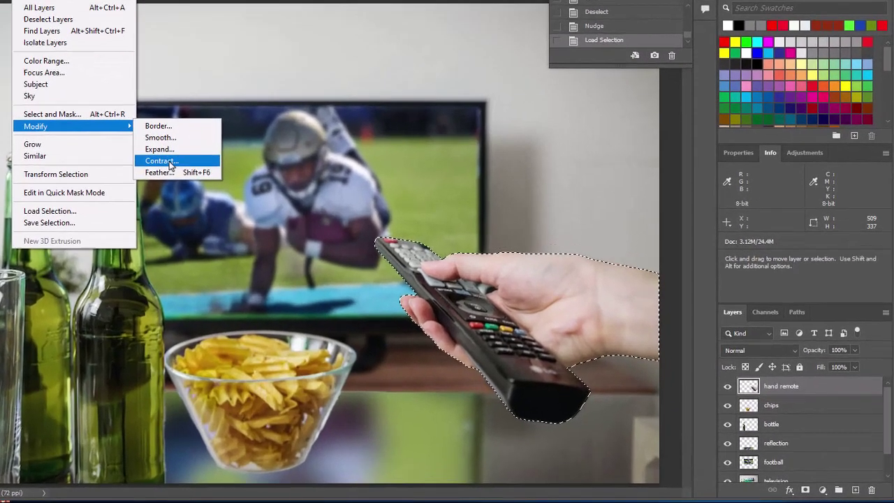
pyautogui.click(248, 201)
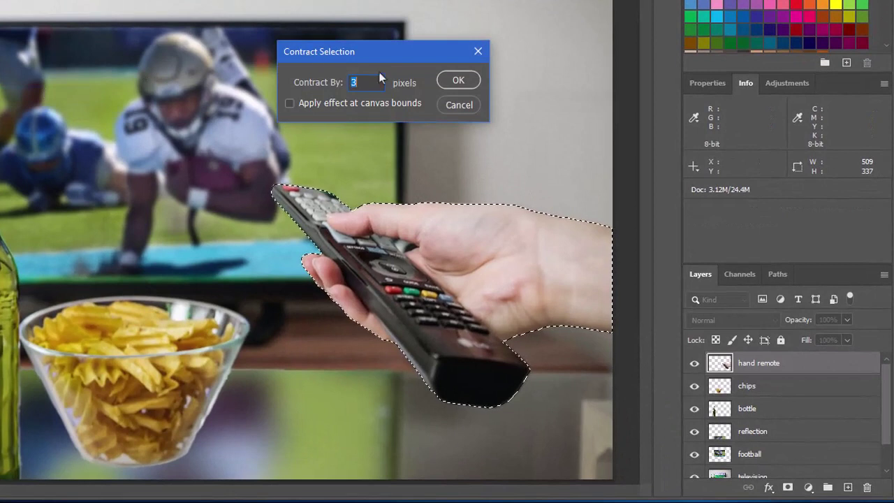
pyautogui.write('2')
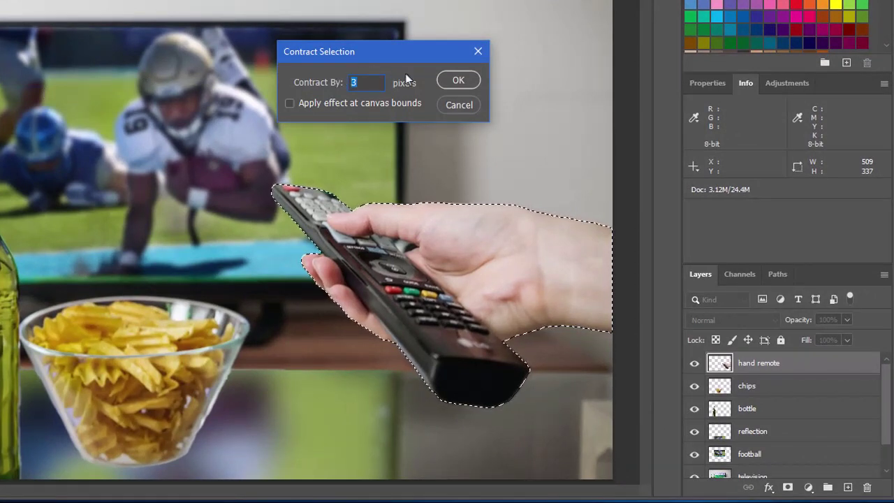
pyautogui.click(458, 81)
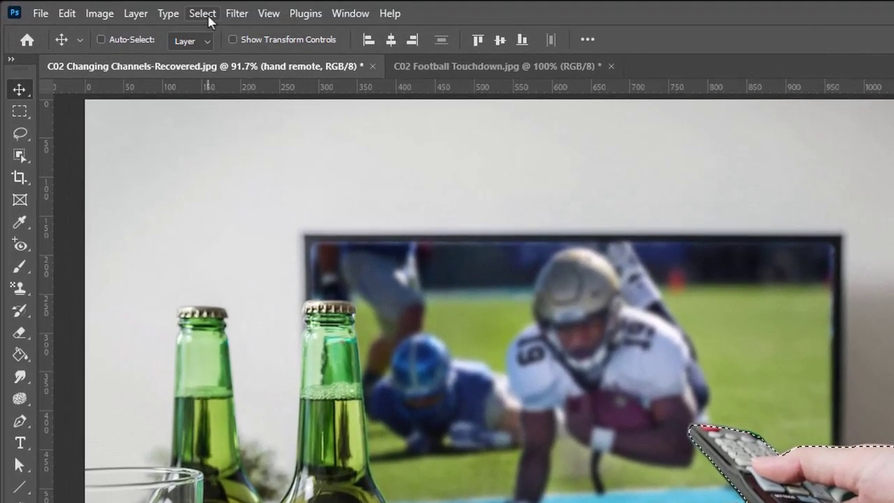
# Step: Invert the selection, apply a 1.5-pixel Gaussian Blur to the hand's edge, then deselect
pyautogui.click(204, 15)
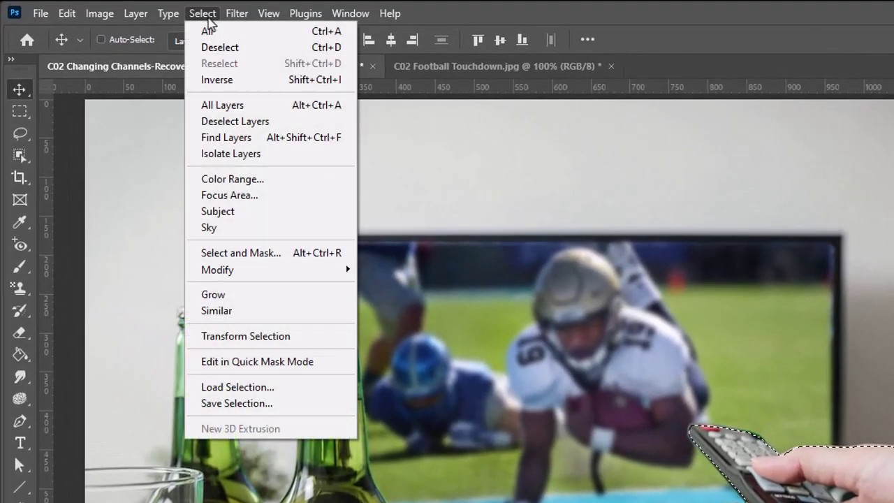
pyautogui.click(227, 80)
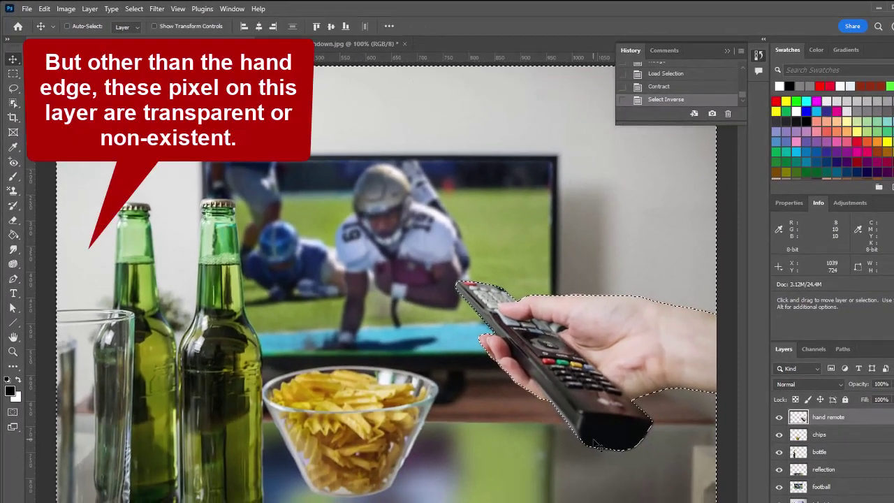
pyautogui.click(155, 8)
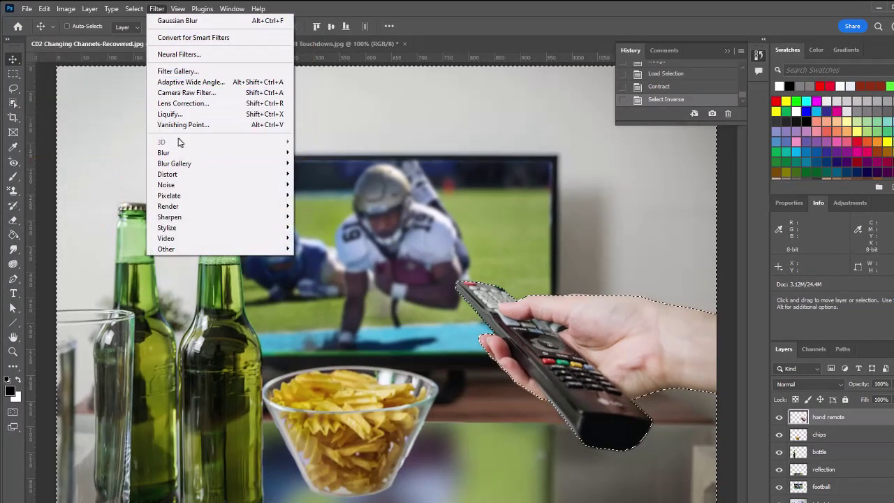
pyautogui.moveTo(180, 154)
pyautogui.click(323, 195)
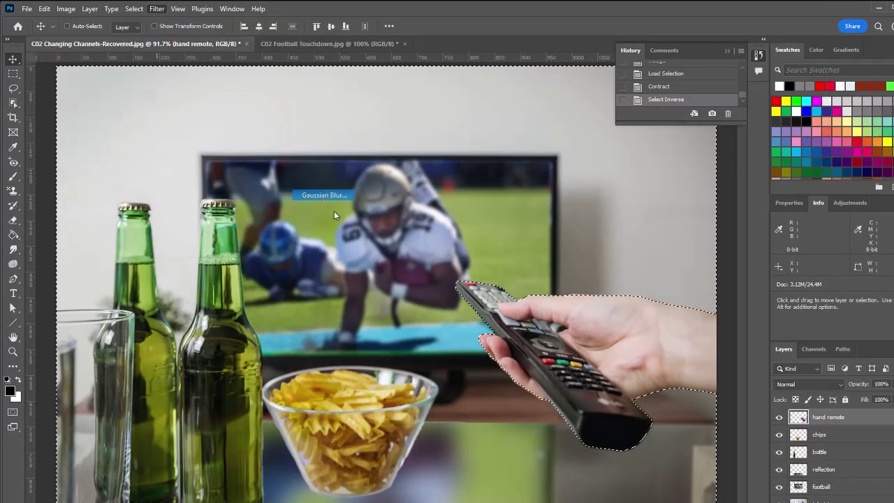
pyautogui.moveTo(610, 303); pyautogui.dragTo(567, 312)
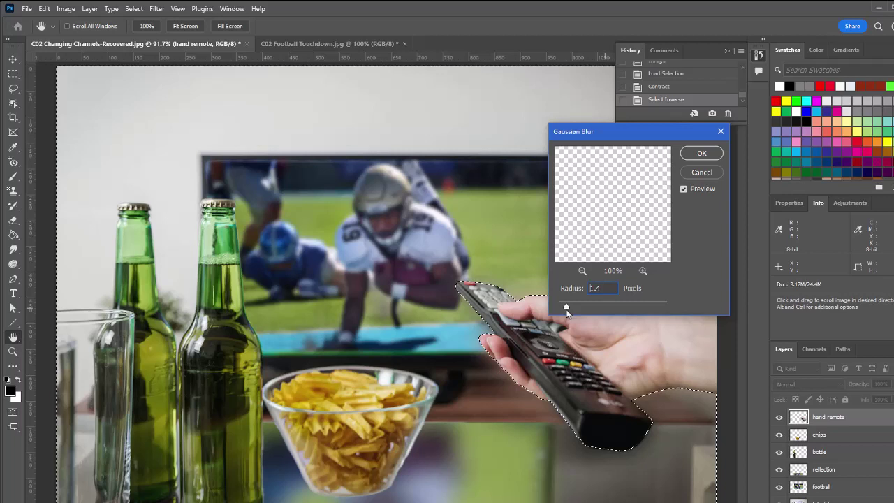
pyautogui.click(700, 154)
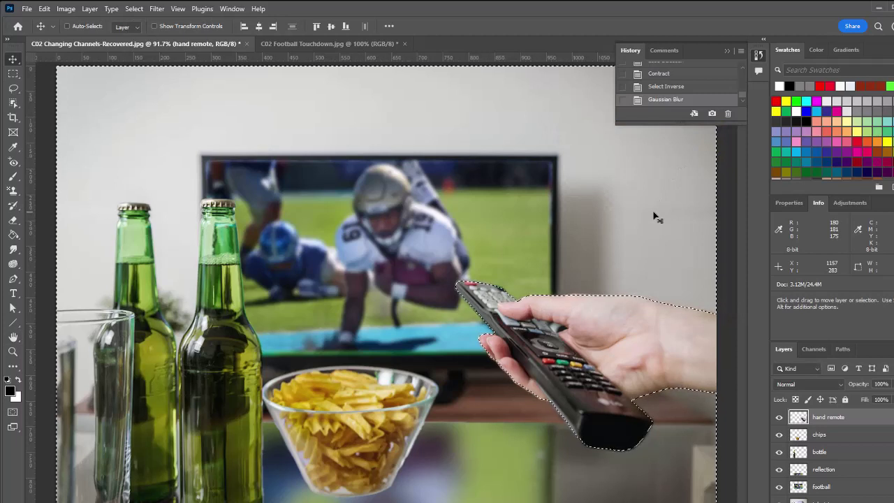
pyautogui.press('ctrl')
pyautogui.hotkey('ctrl', 'd')
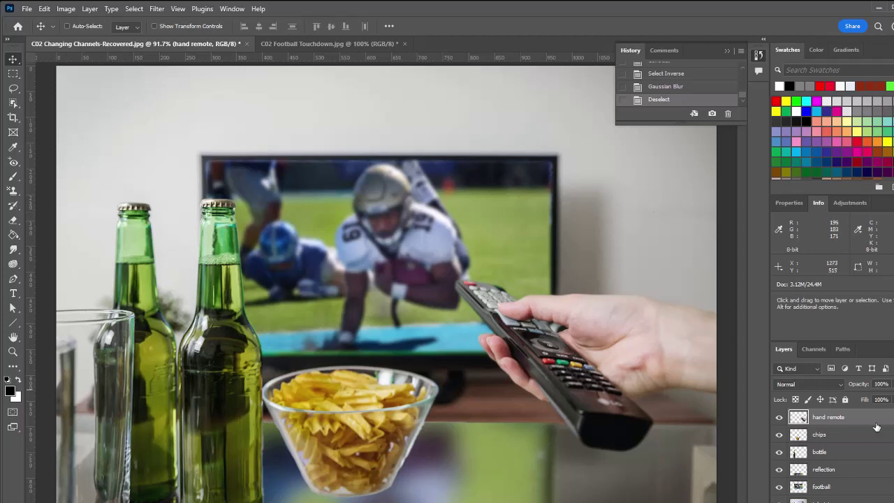
# Step: Select the chips bowl layer's contents and contract the selection by 2 pixels
pyautogui.click(822, 438)
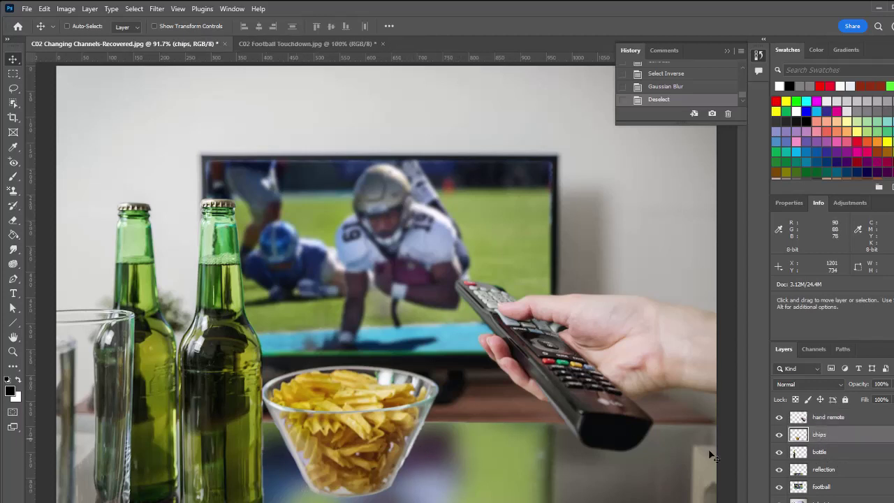
pyautogui.keyDown('ctrl'); pyautogui.click(800, 436); pyautogui.keyUp('ctrl')
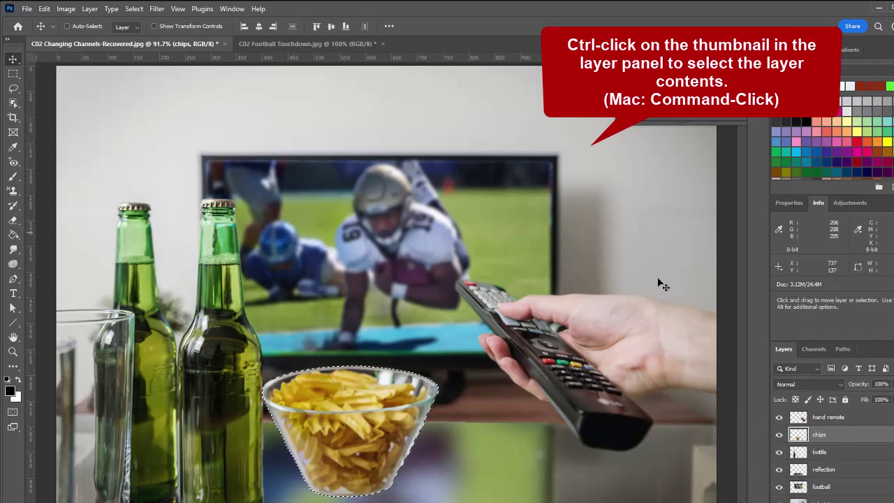
pyautogui.click(134, 9)
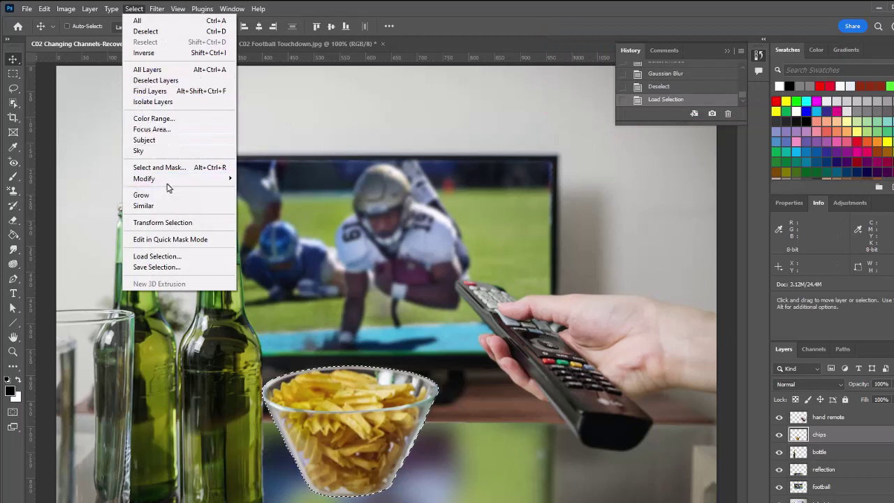
pyautogui.moveTo(167, 179)
pyautogui.click(261, 211)
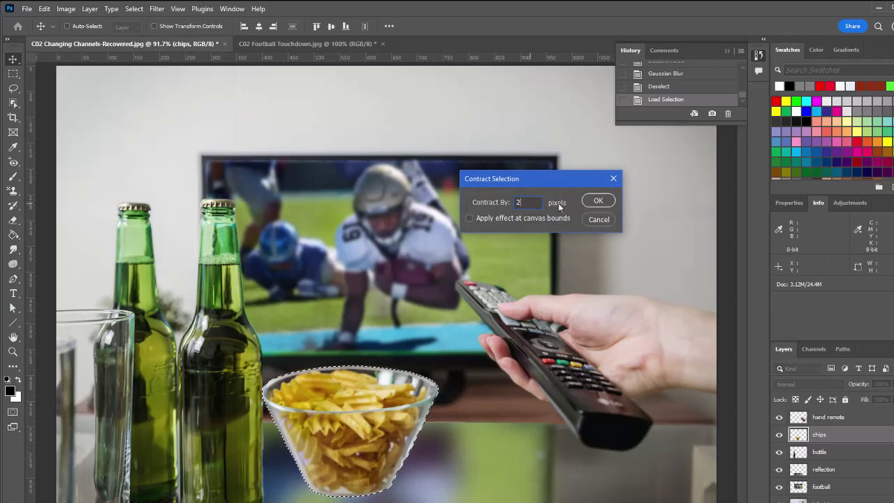
pyautogui.click(598, 201)
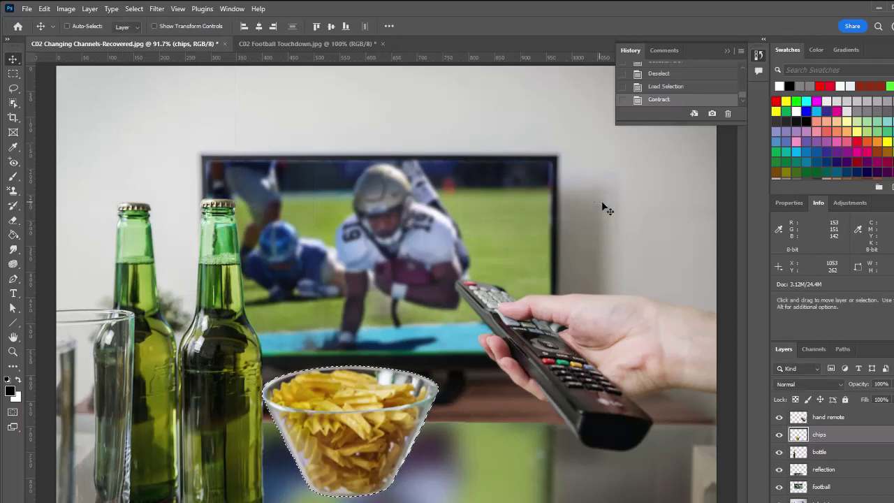
# Step: Invert the selection, reapply the last Gaussian Blur to the chips edge, then deselect
pyautogui.click(132, 9)
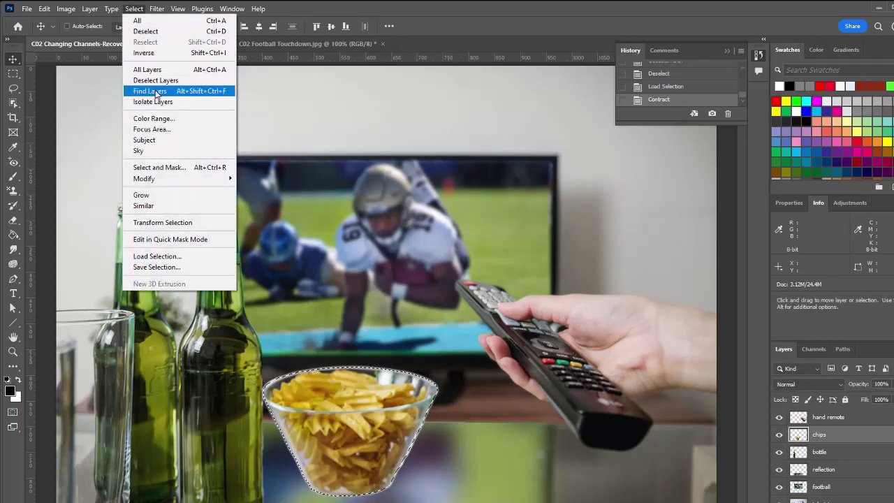
pyautogui.click(146, 53)
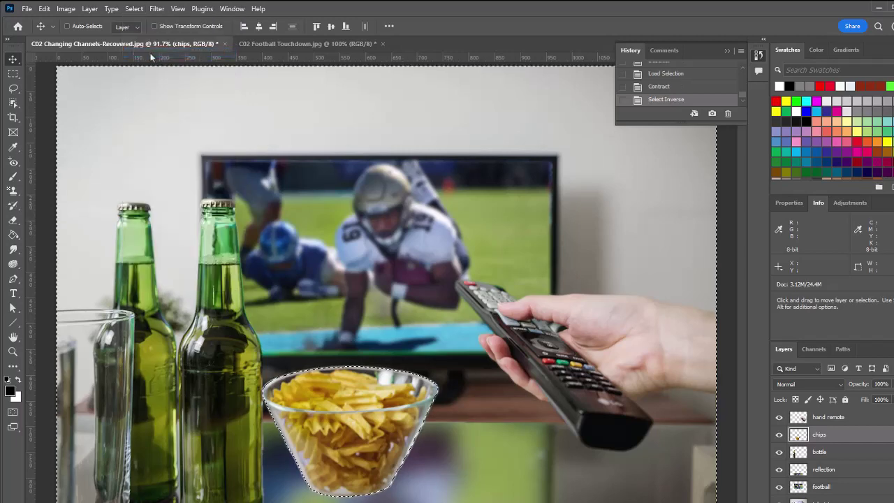
pyautogui.click(157, 9)
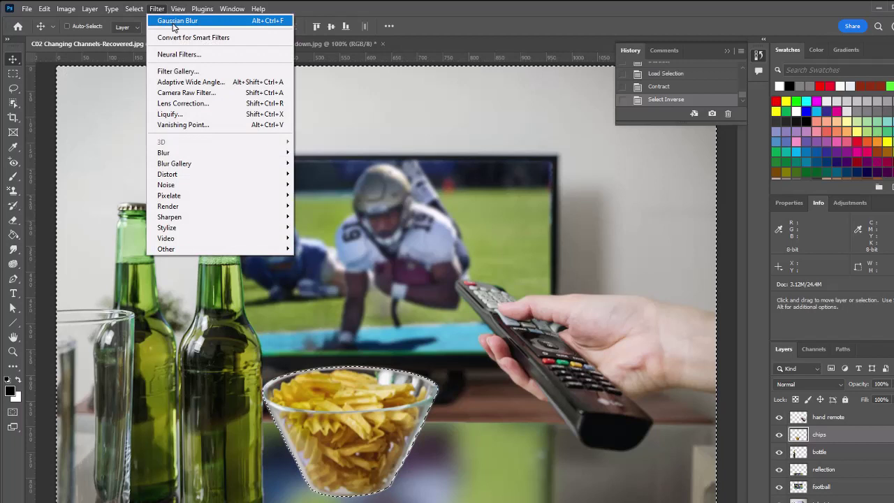
pyautogui.click(173, 24)
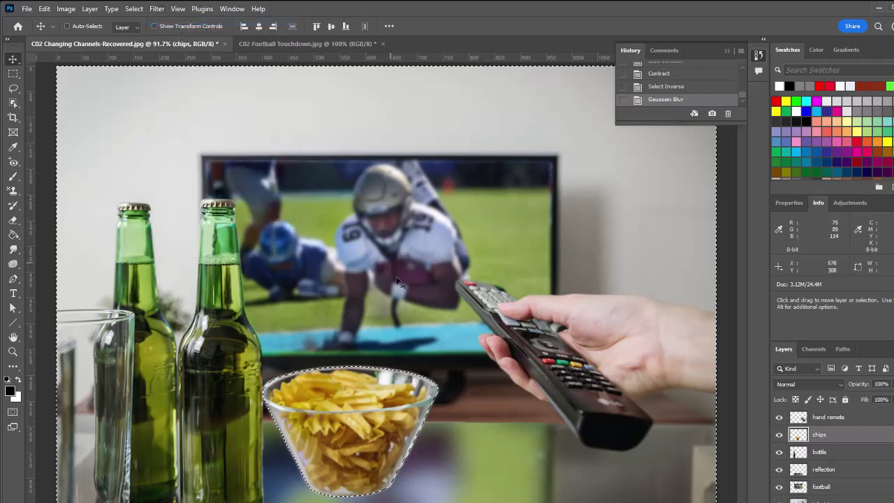
pyautogui.press('ctrl')
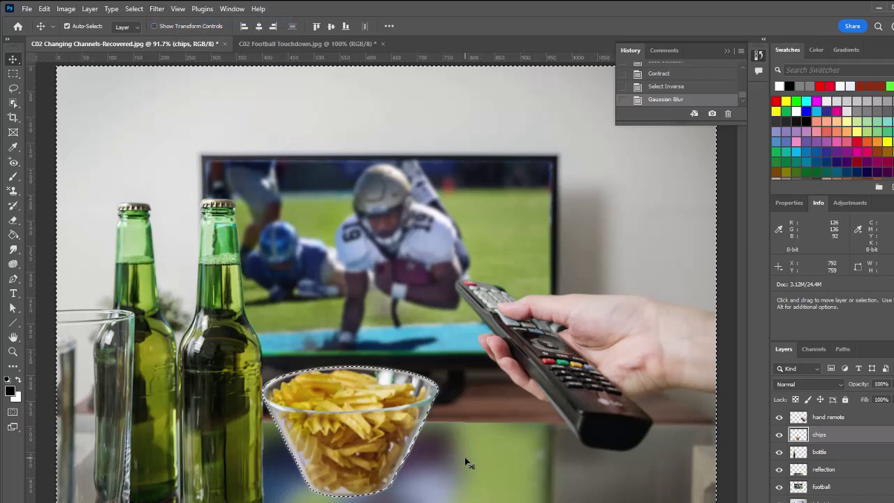
pyautogui.hotkey('ctrl', 'd')
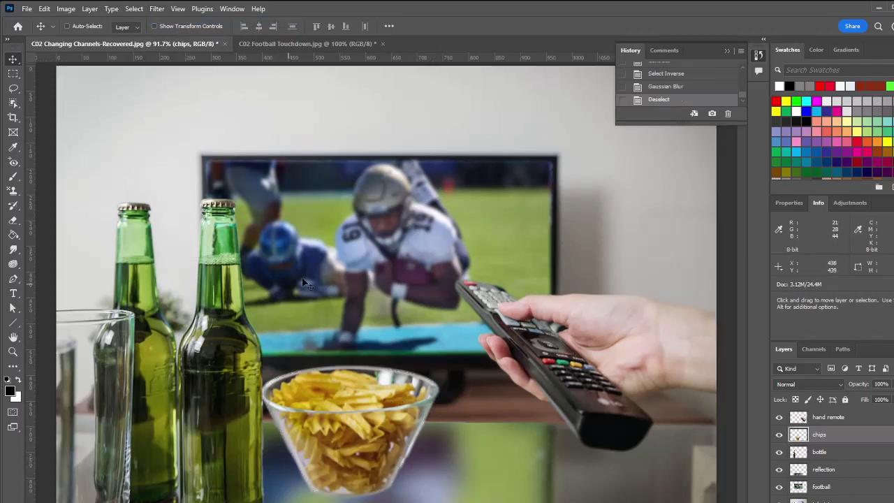
# Step: Select the bottle layer's contents and contract the selection by 2 pixels
pyautogui.click(819, 454)
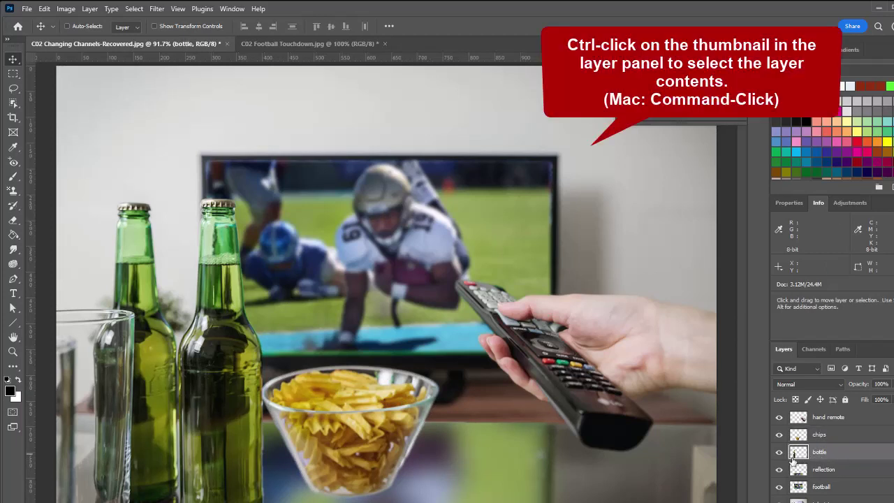
pyautogui.keyDown('ctrl'); pyautogui.click(800, 453); pyautogui.keyUp('ctrl')
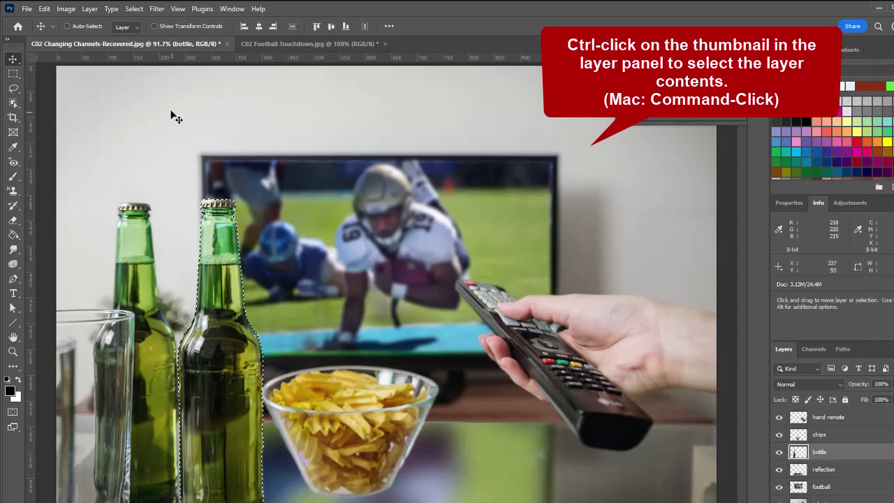
pyautogui.click(134, 9)
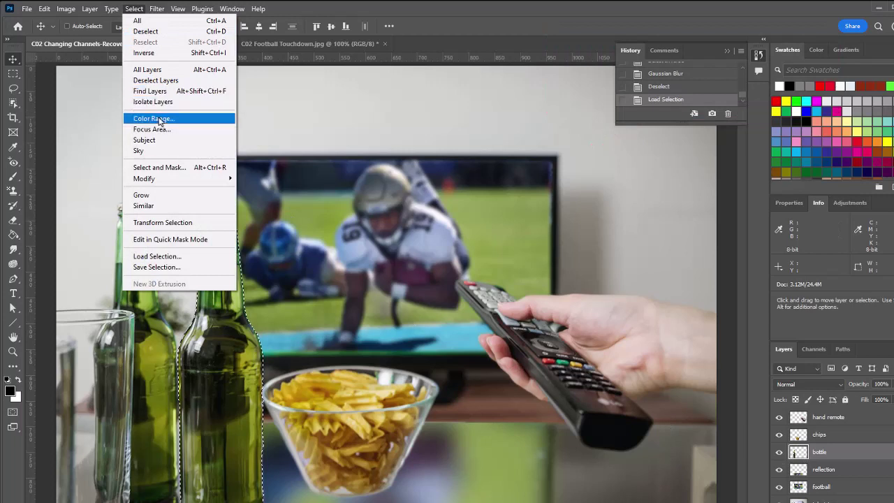
pyautogui.moveTo(178, 181)
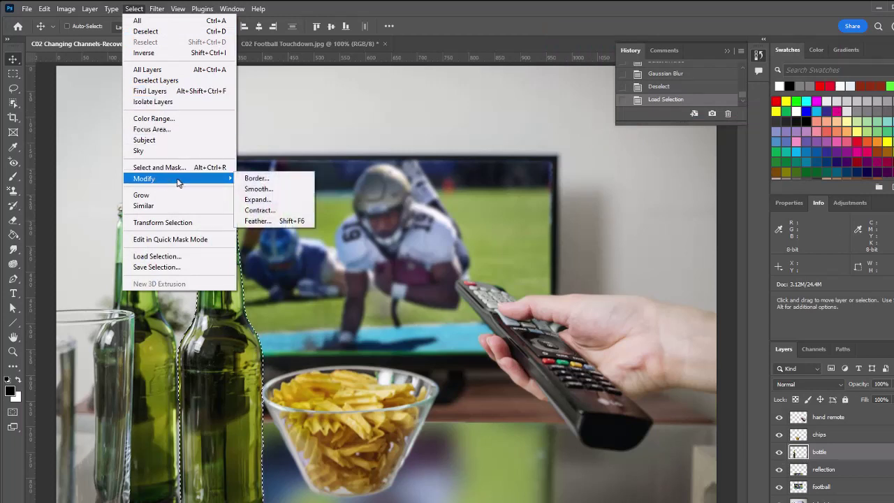
pyautogui.click(257, 209)
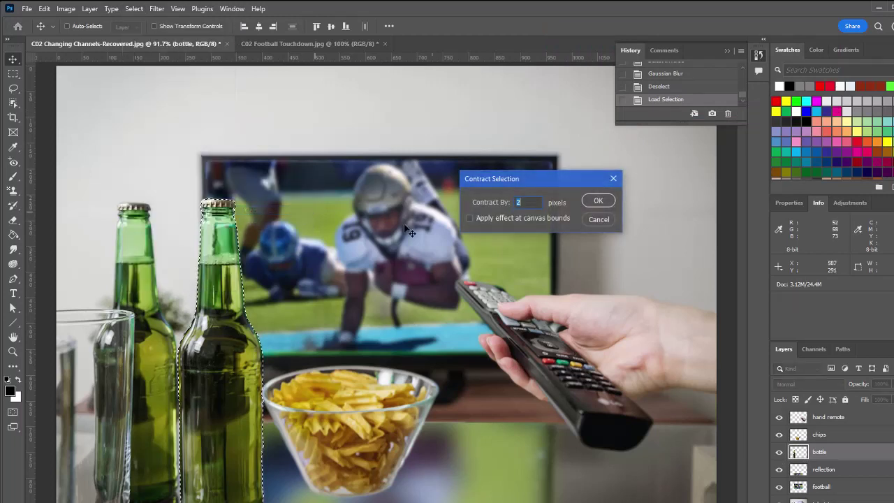
pyautogui.click(598, 200)
# Step: Invert the selection, reapply the last Gaussian Blur to the bottle edge, then deselect
pyautogui.click(134, 8)
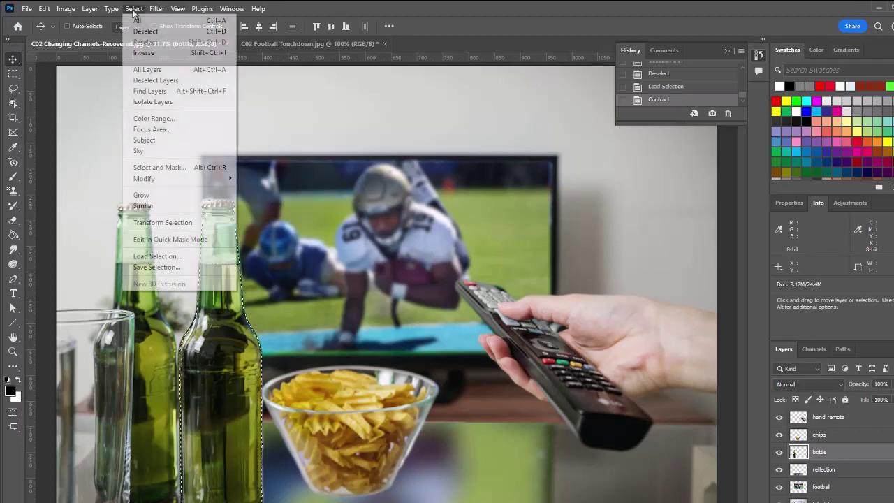
pyautogui.click(154, 51)
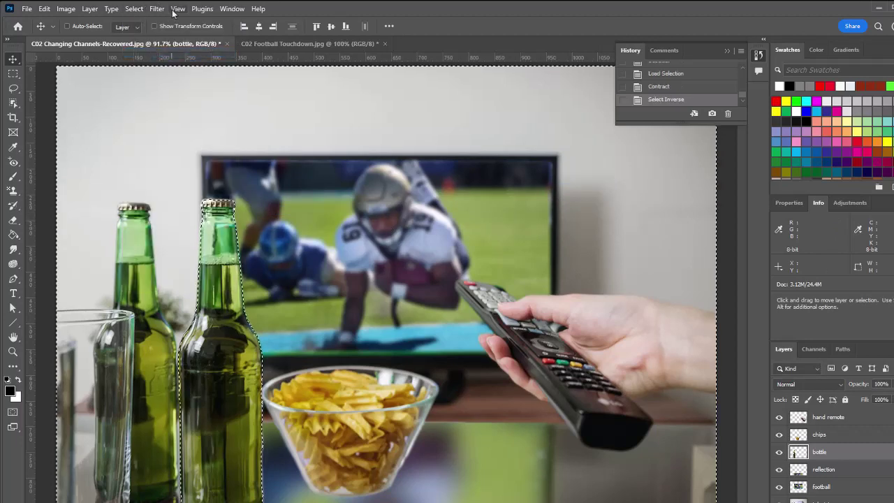
pyautogui.click(156, 8)
pyautogui.click(167, 21)
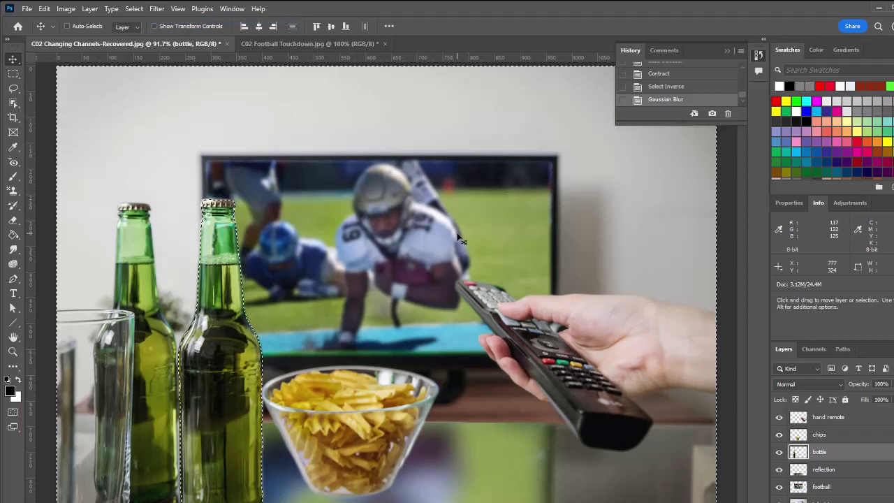
pyautogui.hotkey('ctrl', 'd')
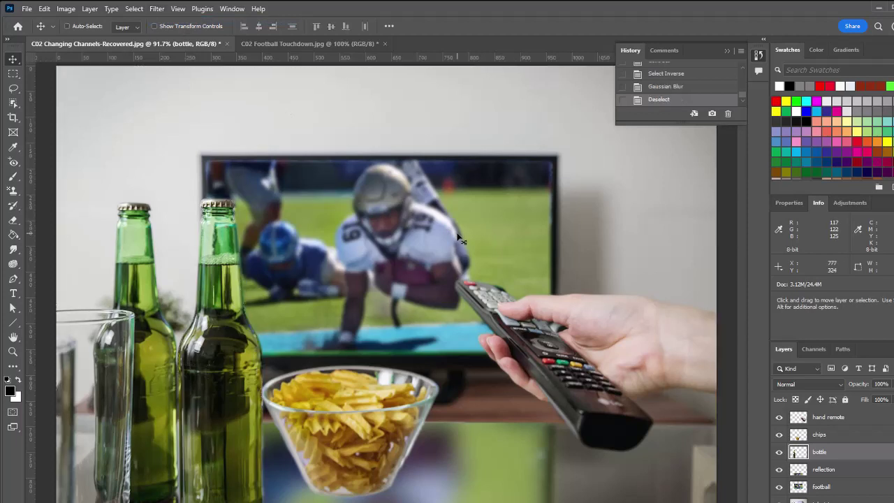